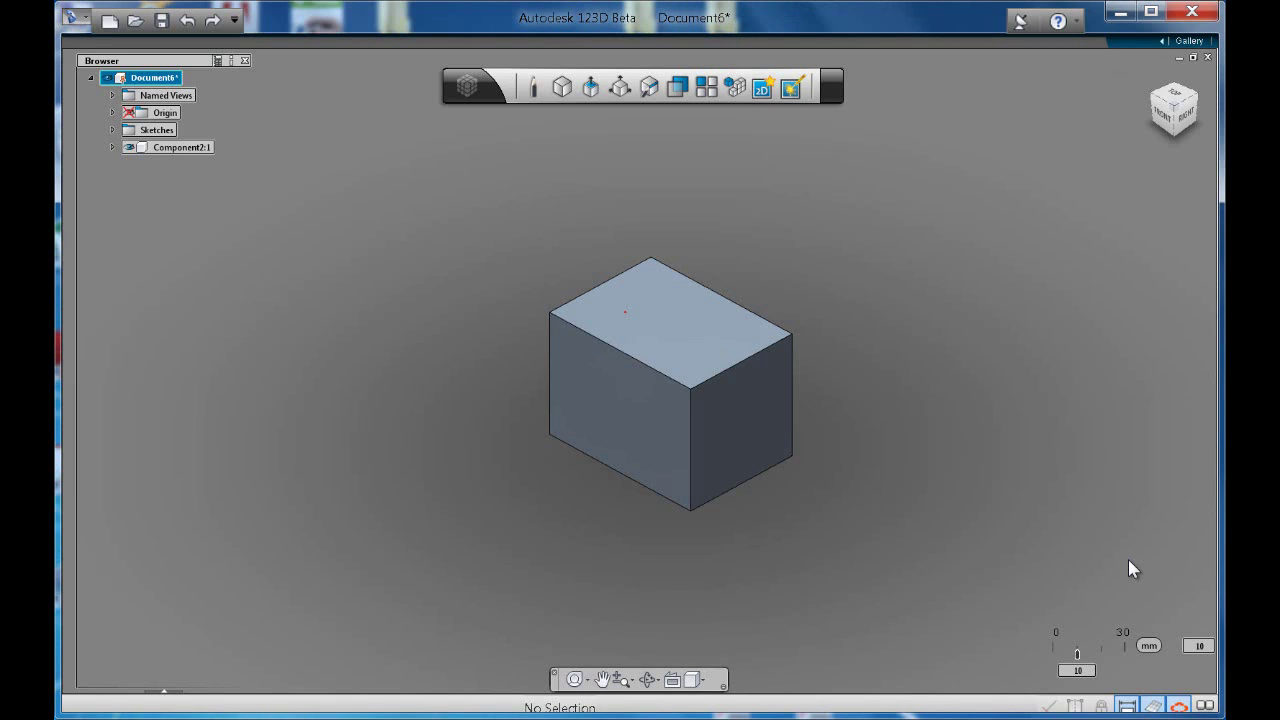
# Open the Modify menu listing operations such as Fillet, Chamfer and Shell.
pyautogui.click(598, 90)
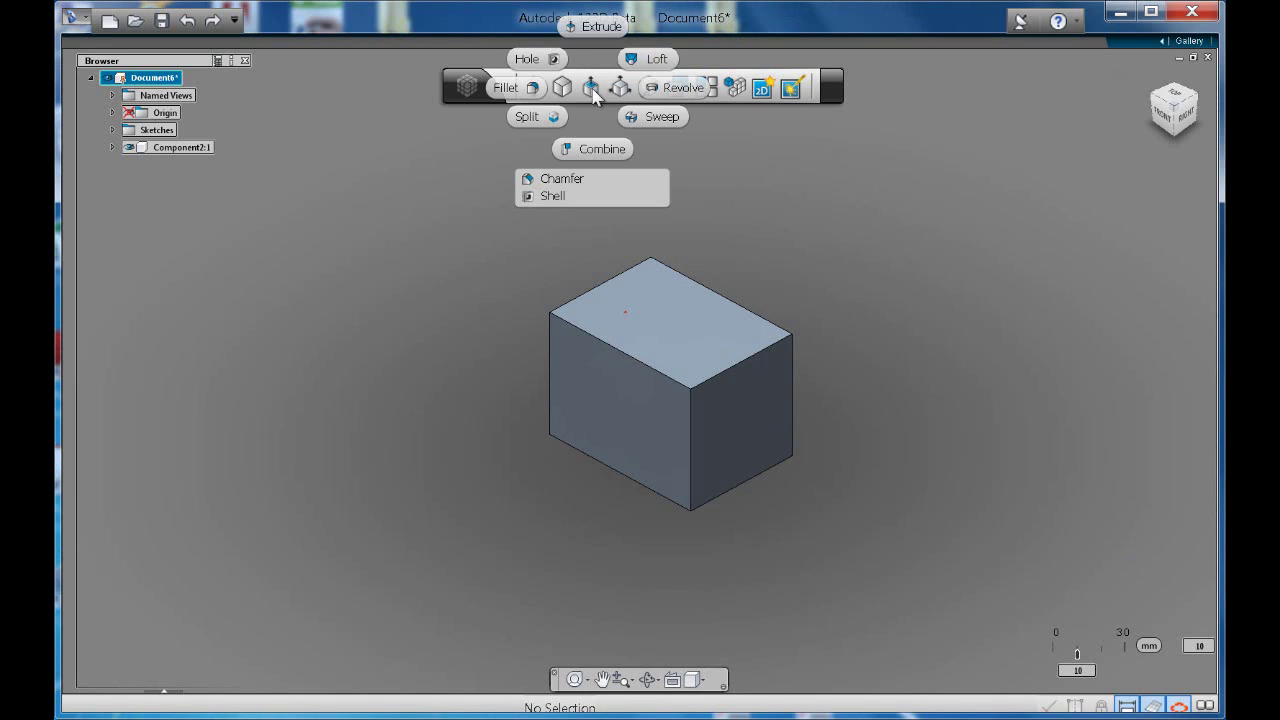
pyautogui.click(521, 98)
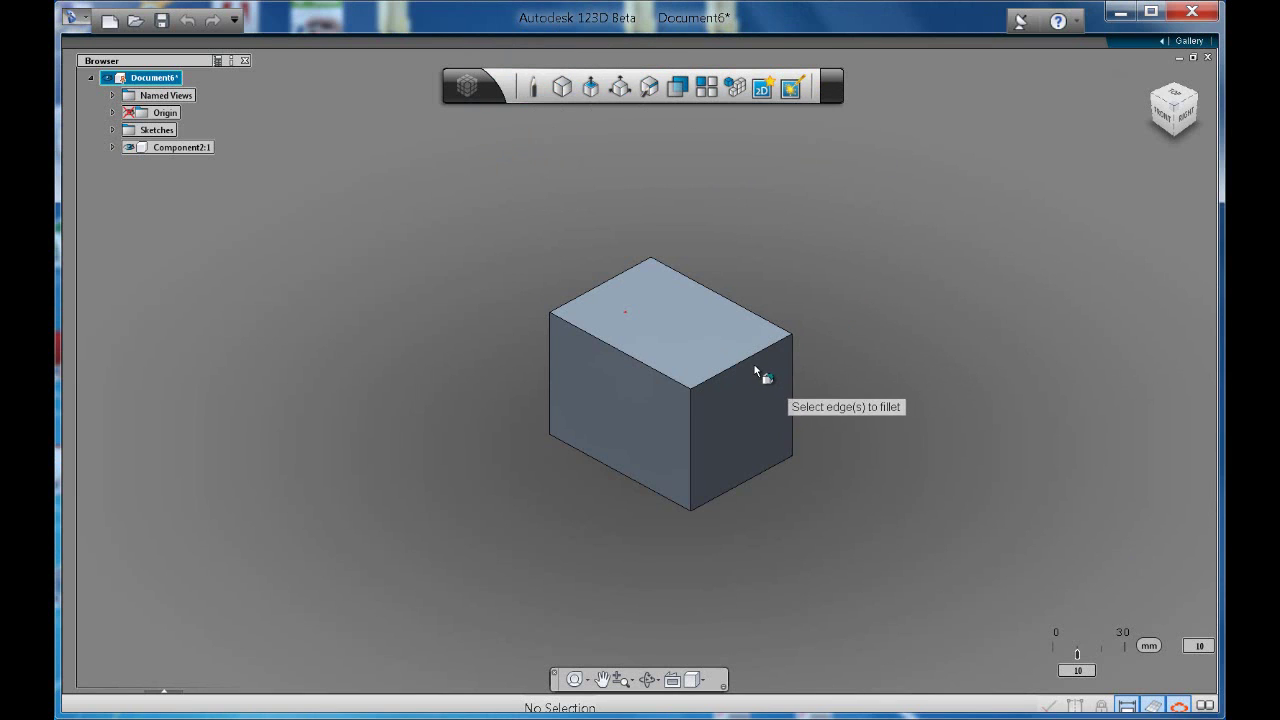
pyautogui.scroll(2, 755, 370)
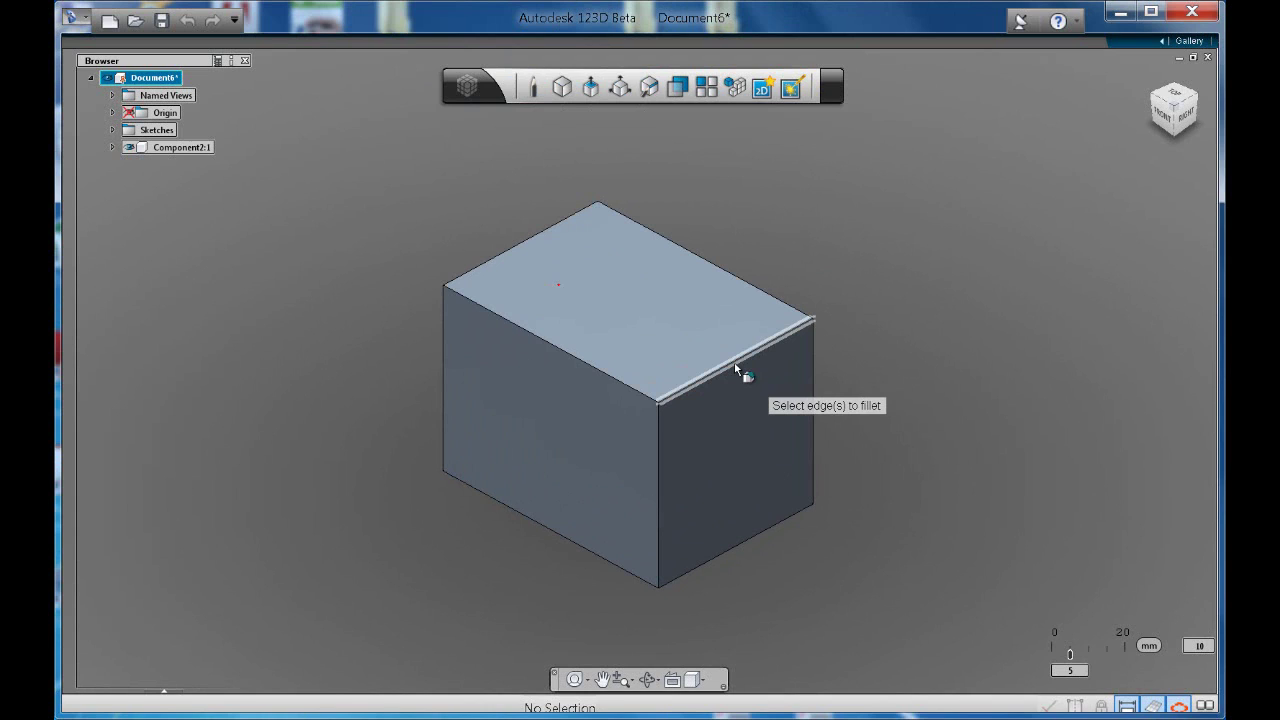
pyautogui.click(736, 368)
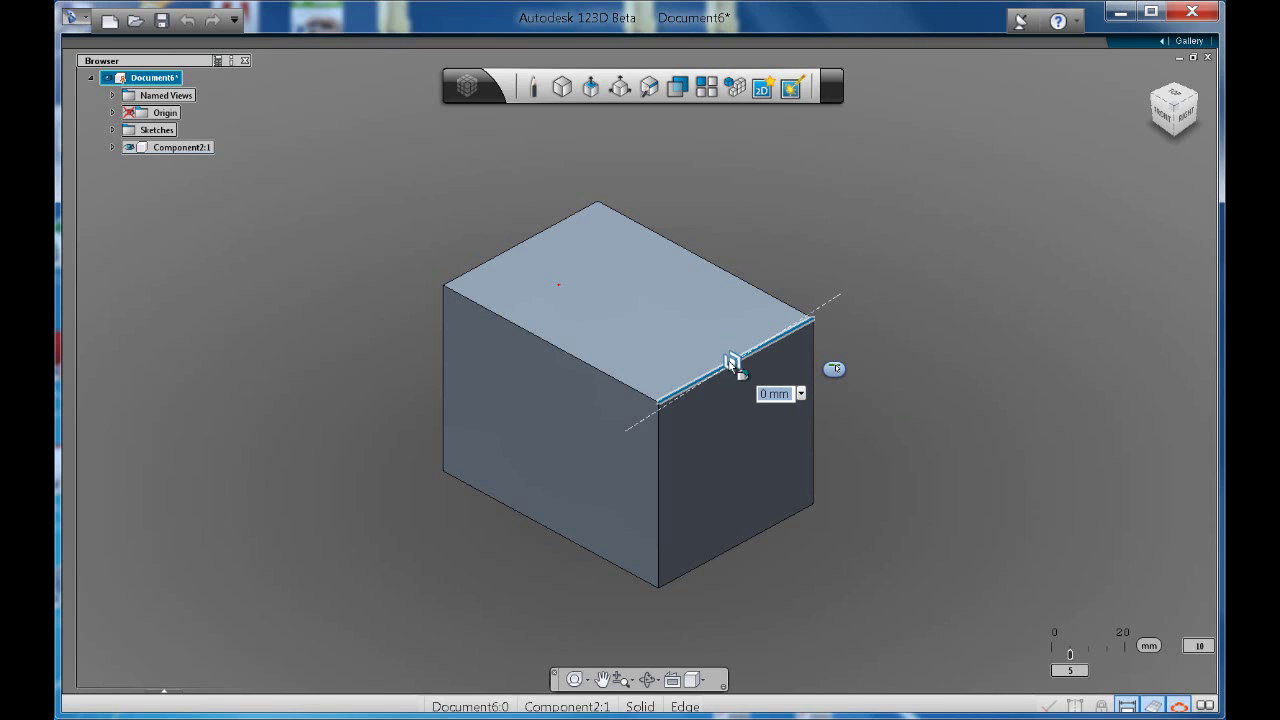
pyautogui.moveTo(738, 370)
pyautogui.mouseDown()
pyautogui.moveTo(654, 325)
pyautogui.moveTo(718, 405)
pyautogui.moveTo(853, 328)
pyautogui.moveTo(661, 389)
pyautogui.moveTo(736, 358)
pyautogui.moveTo(720, 370)
pyautogui.mouseUp()
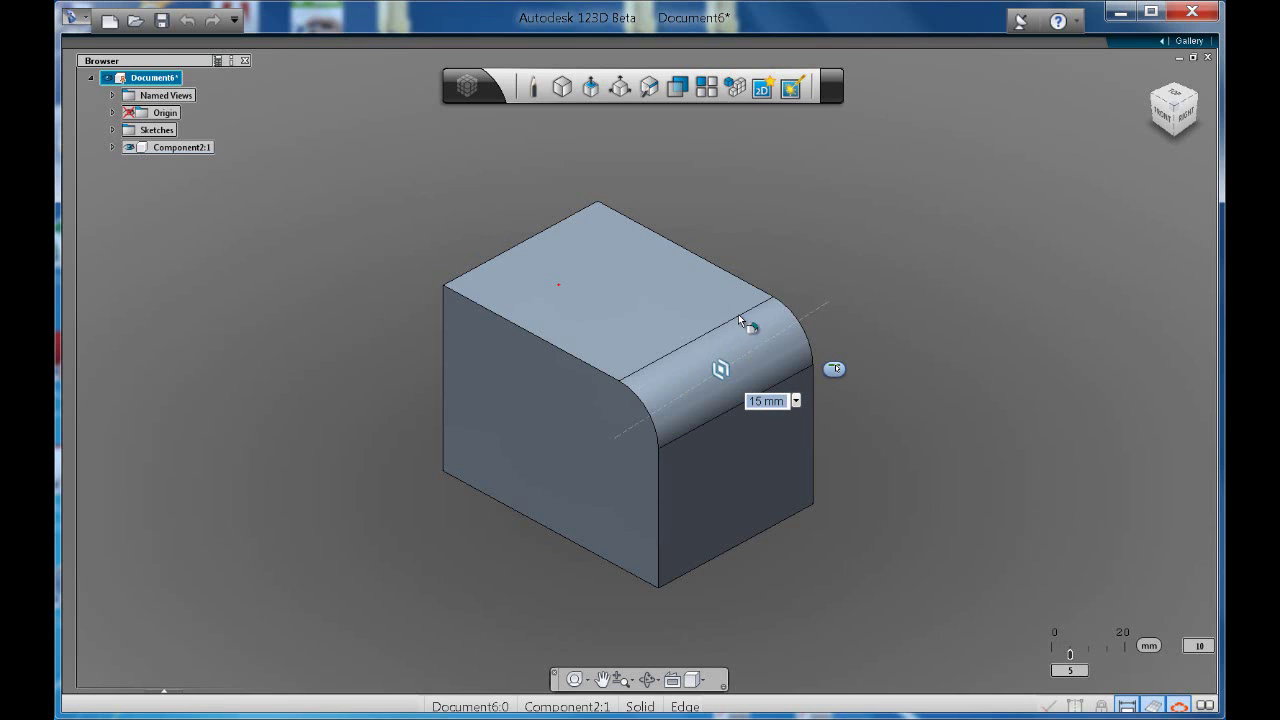
pyautogui.press('Escape')
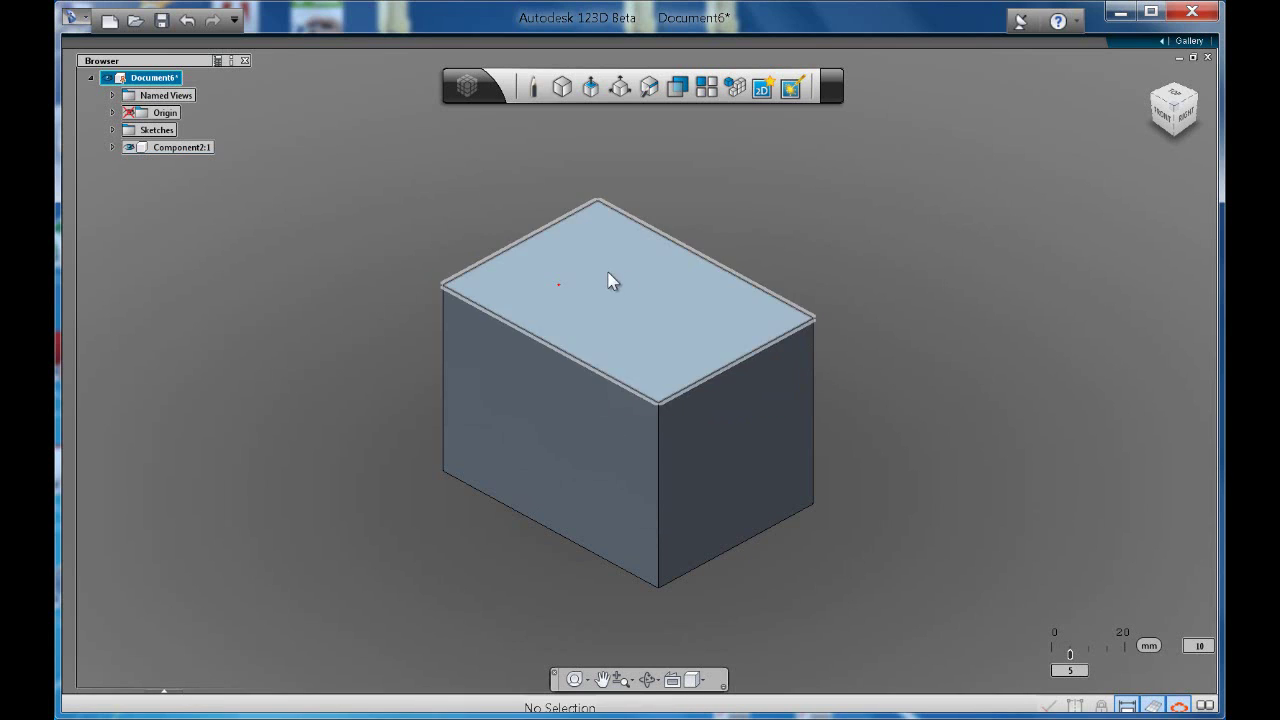
# Select the box's four top edges and fillet them with a 20 mm radius.
pyautogui.click(738, 360)
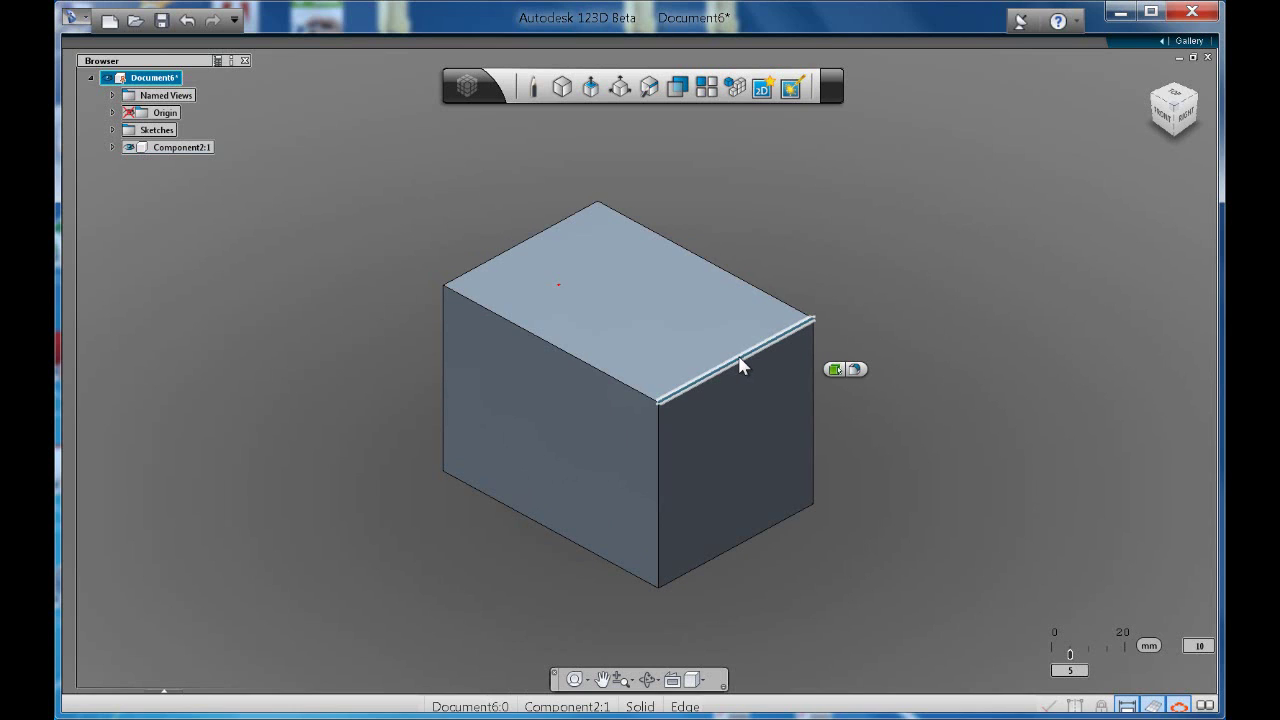
pyautogui.click(610, 380)
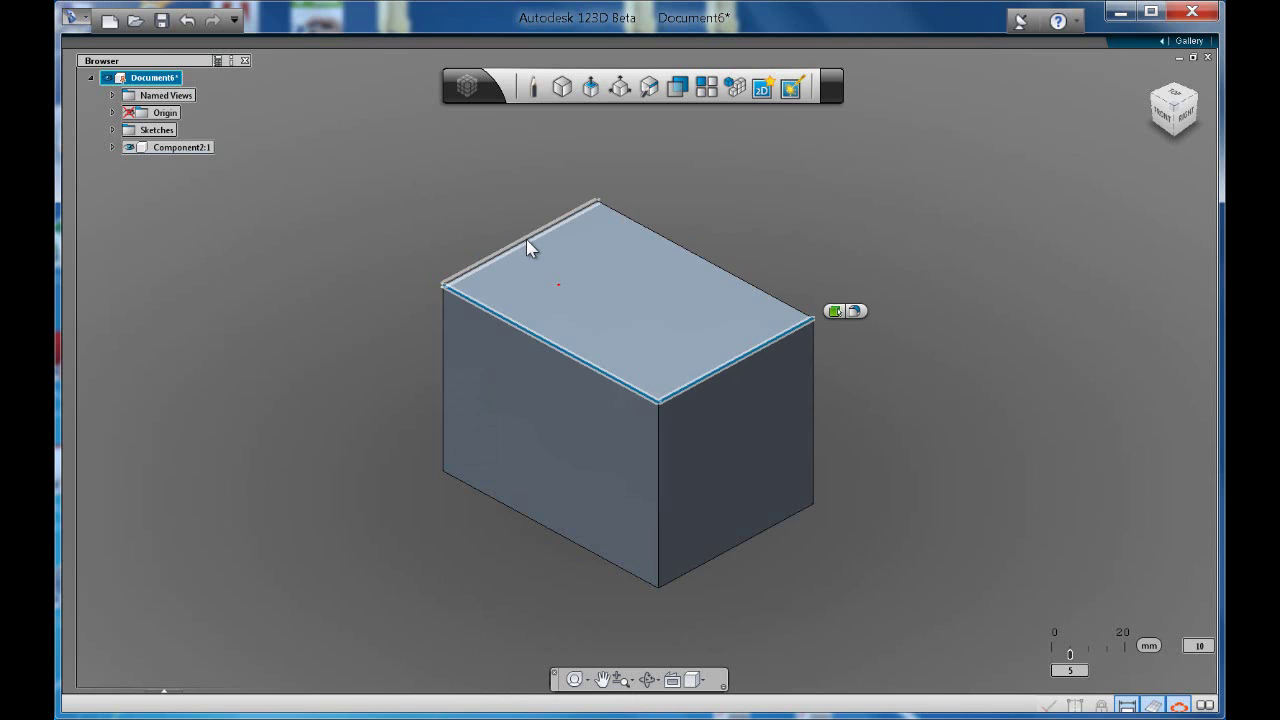
pyautogui.click(526, 239)
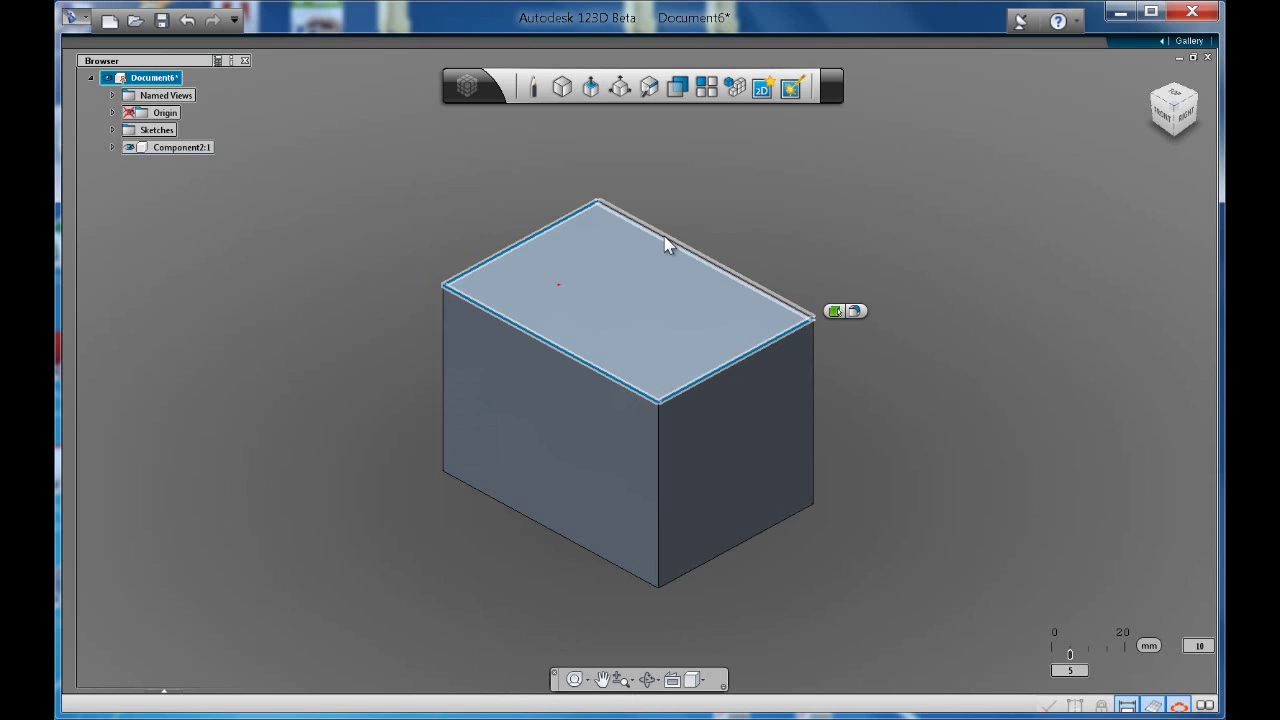
pyautogui.click(780, 298)
pyautogui.moveTo(869, 313)
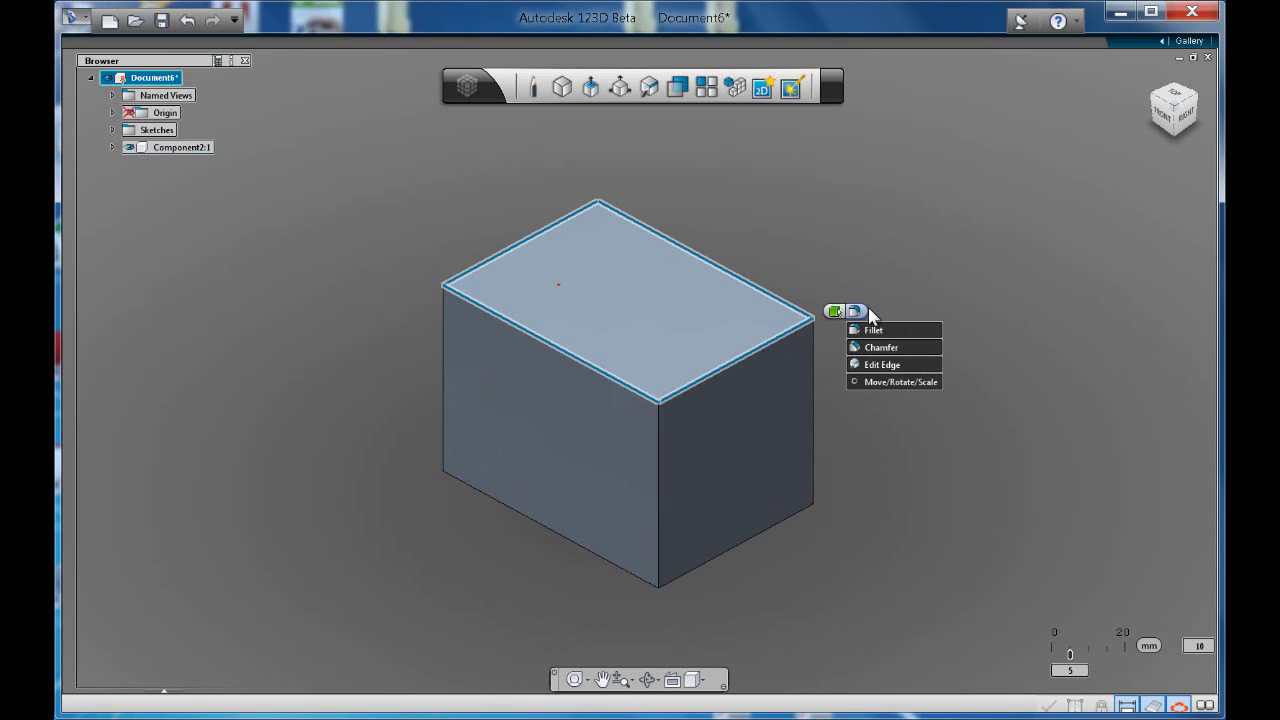
pyautogui.moveTo(830, 310)
pyautogui.click(897, 337)
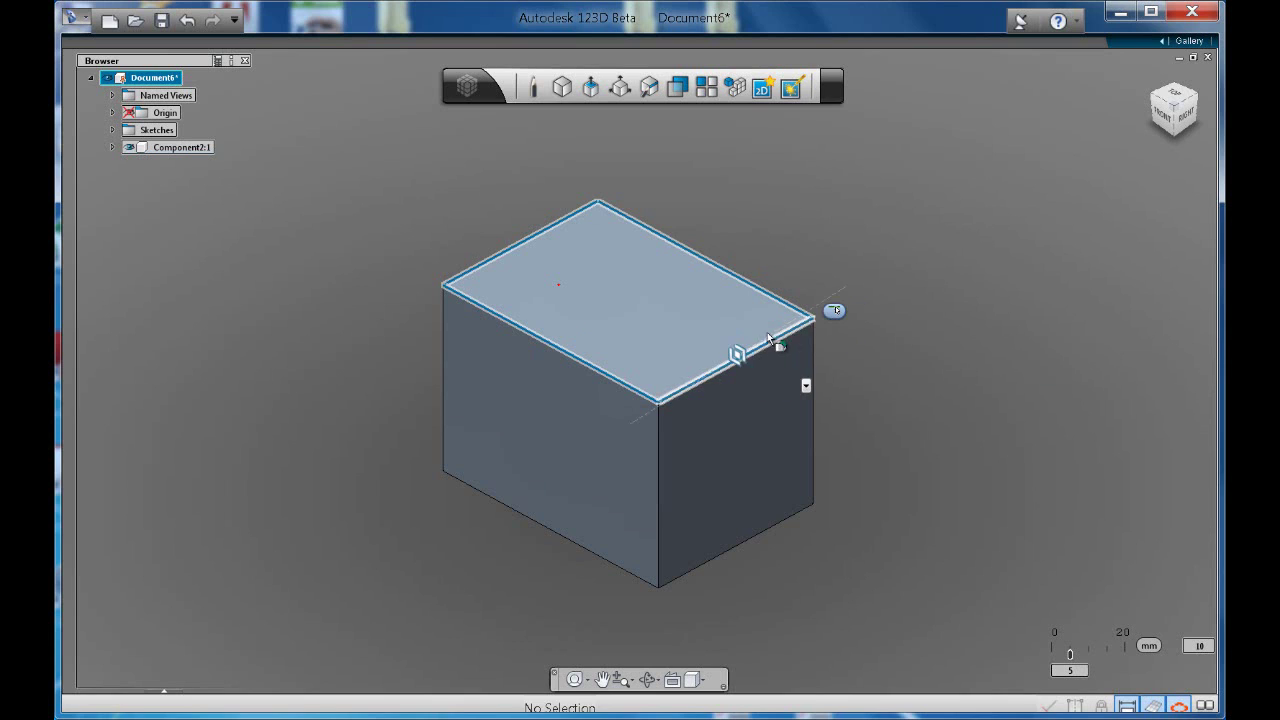
pyautogui.moveTo(738, 357); pyautogui.dragTo(722, 363)
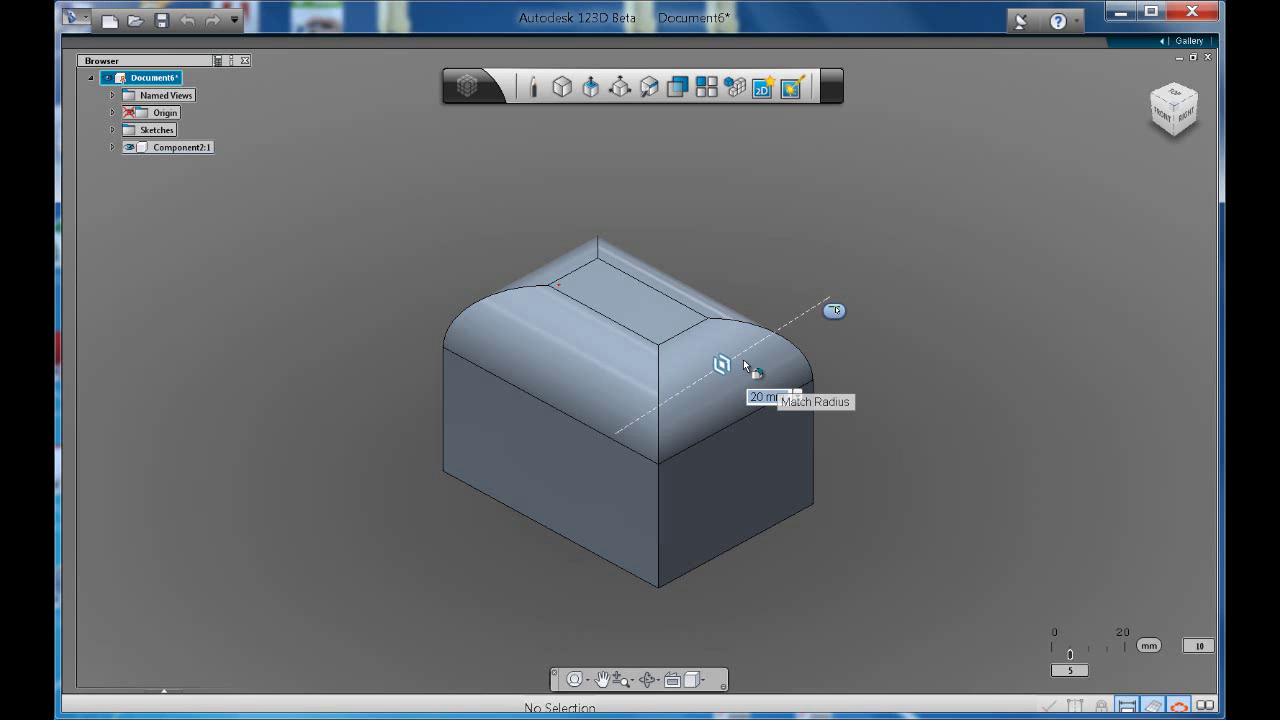
pyautogui.press('Return')
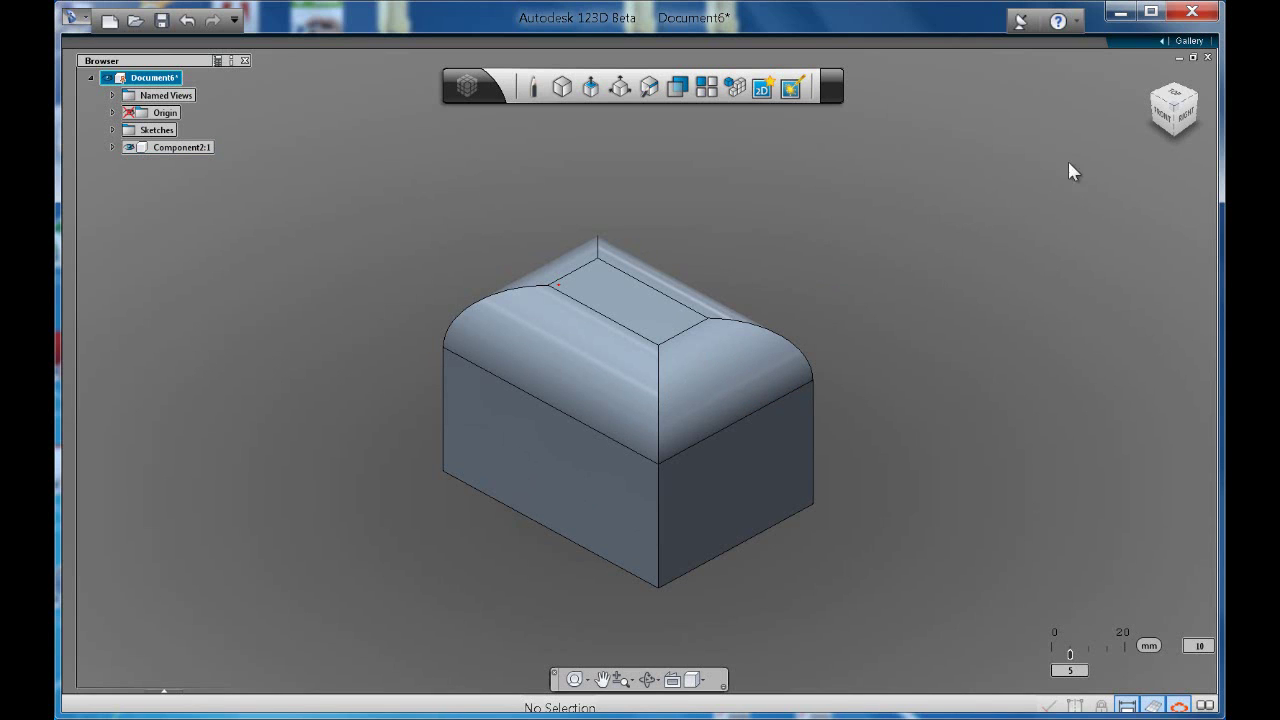
# Turn to the underside, select the four bottom edges and chamfer them by 10 mm.
pyautogui.click(1174, 140)
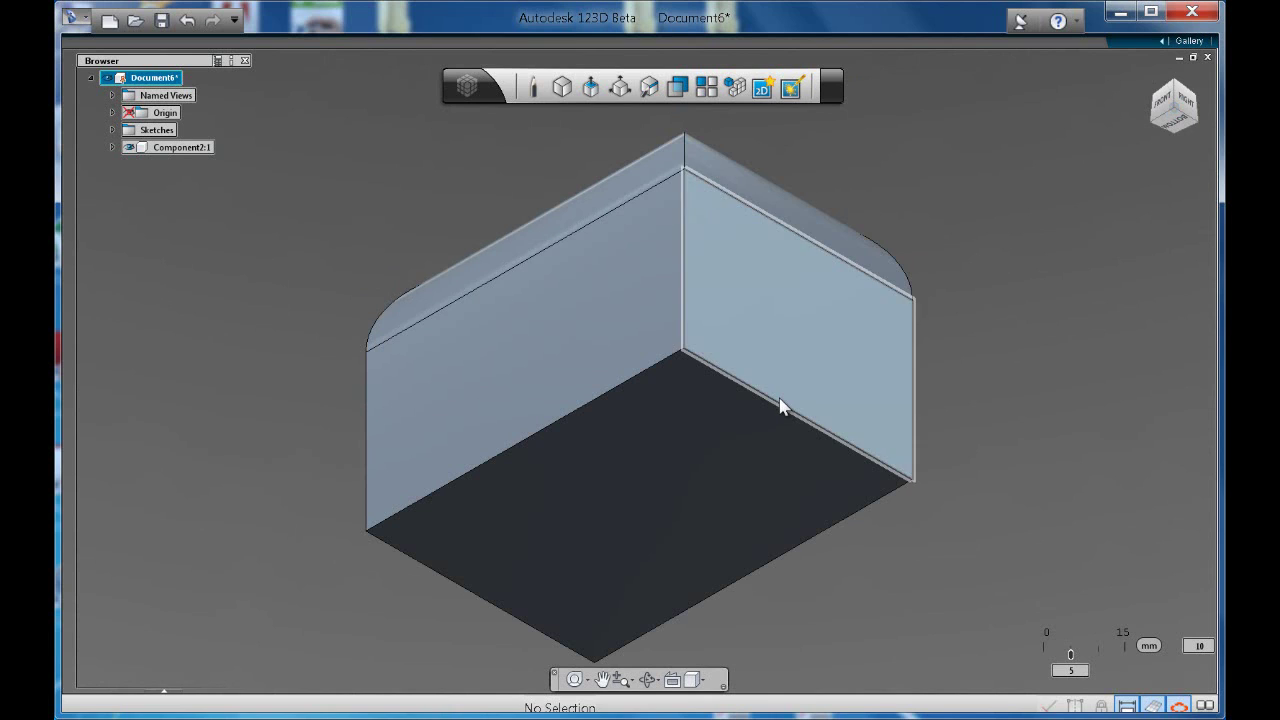
pyautogui.click(634, 375)
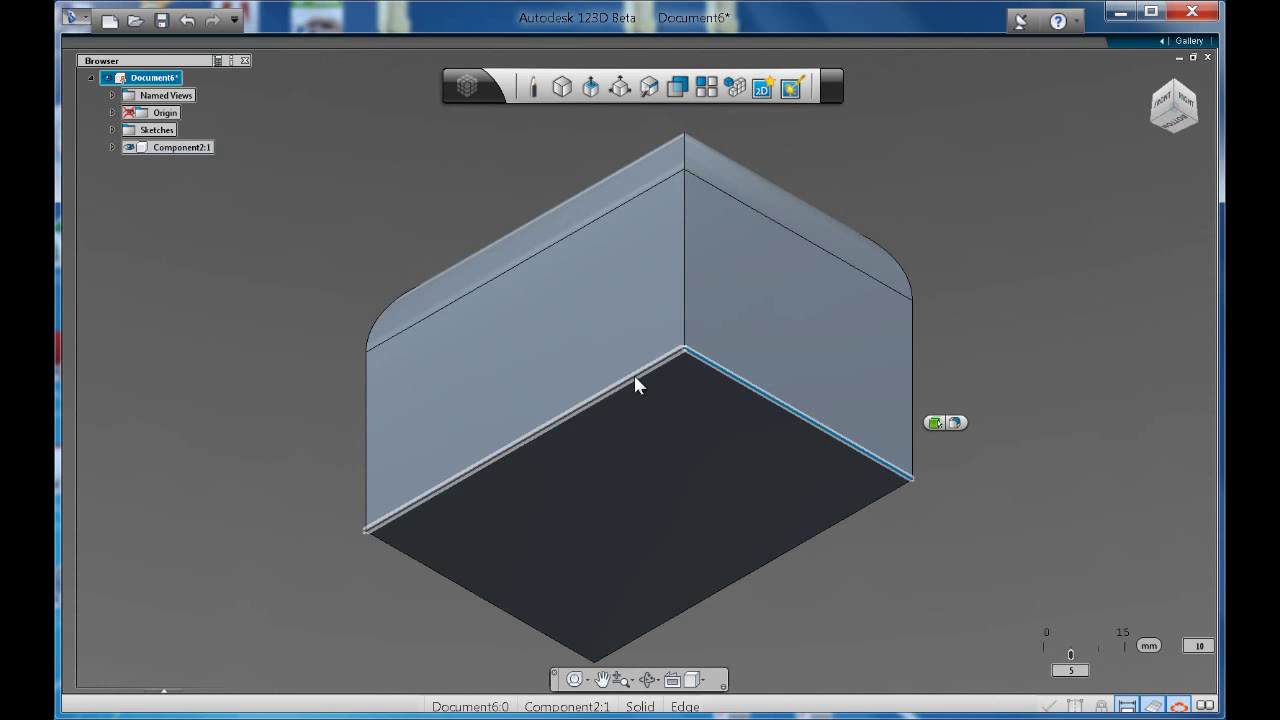
pyautogui.click(460, 590)
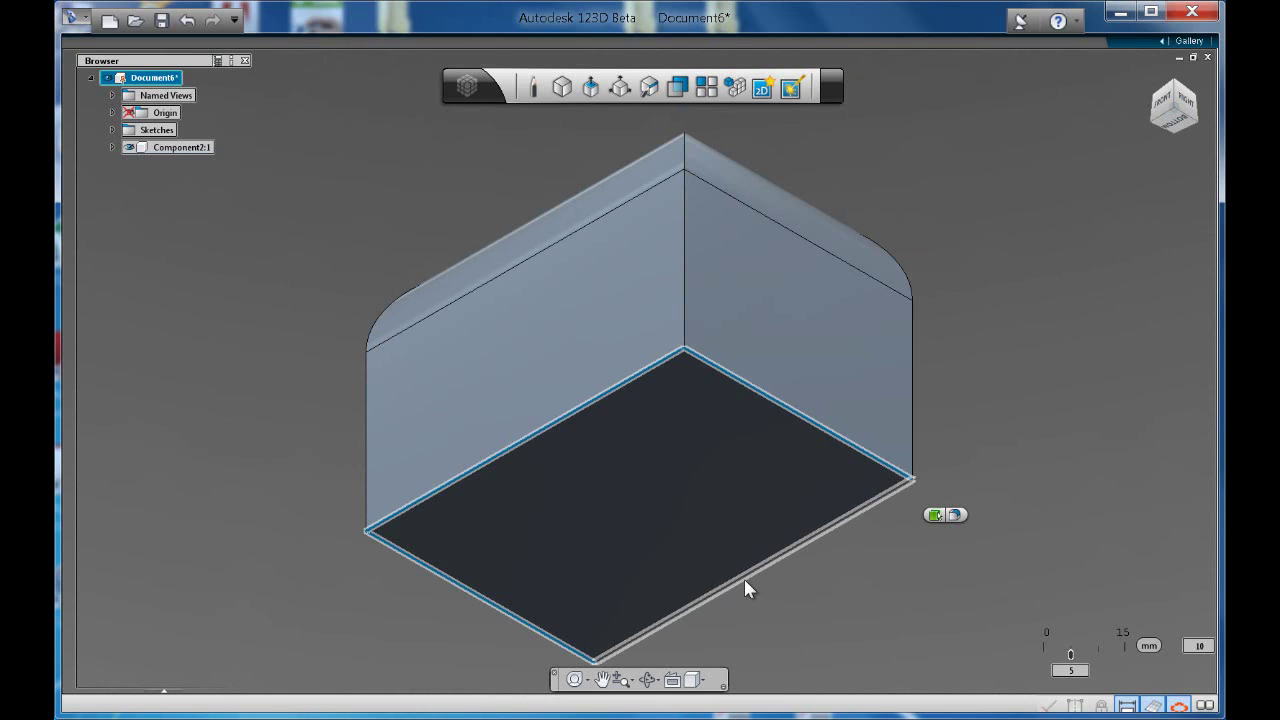
pyautogui.click(744, 579)
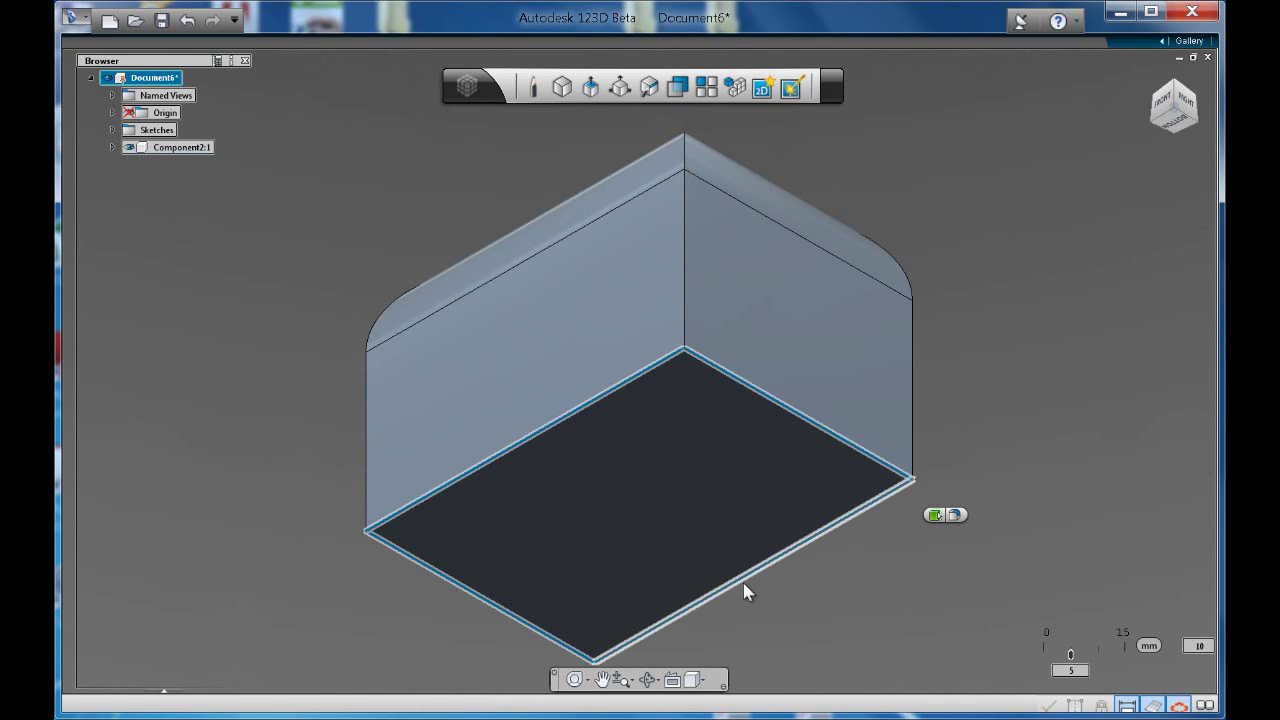
pyautogui.click(955, 515)
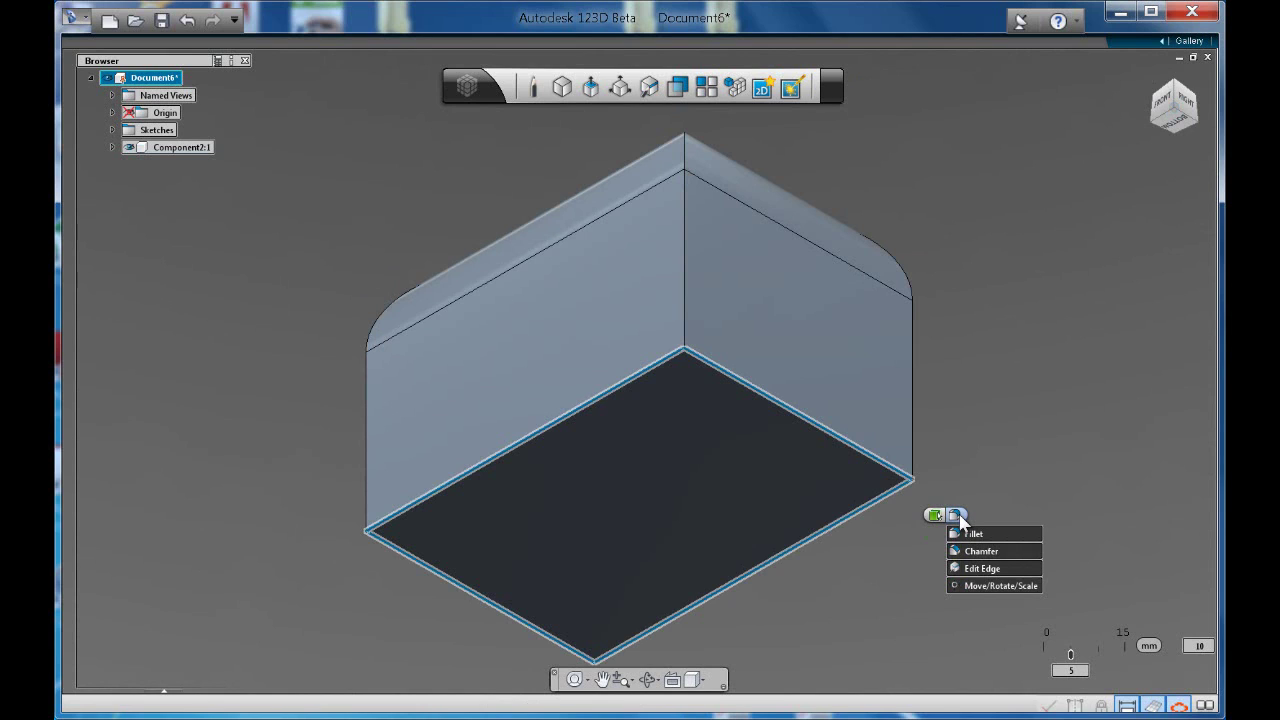
pyautogui.click(968, 550)
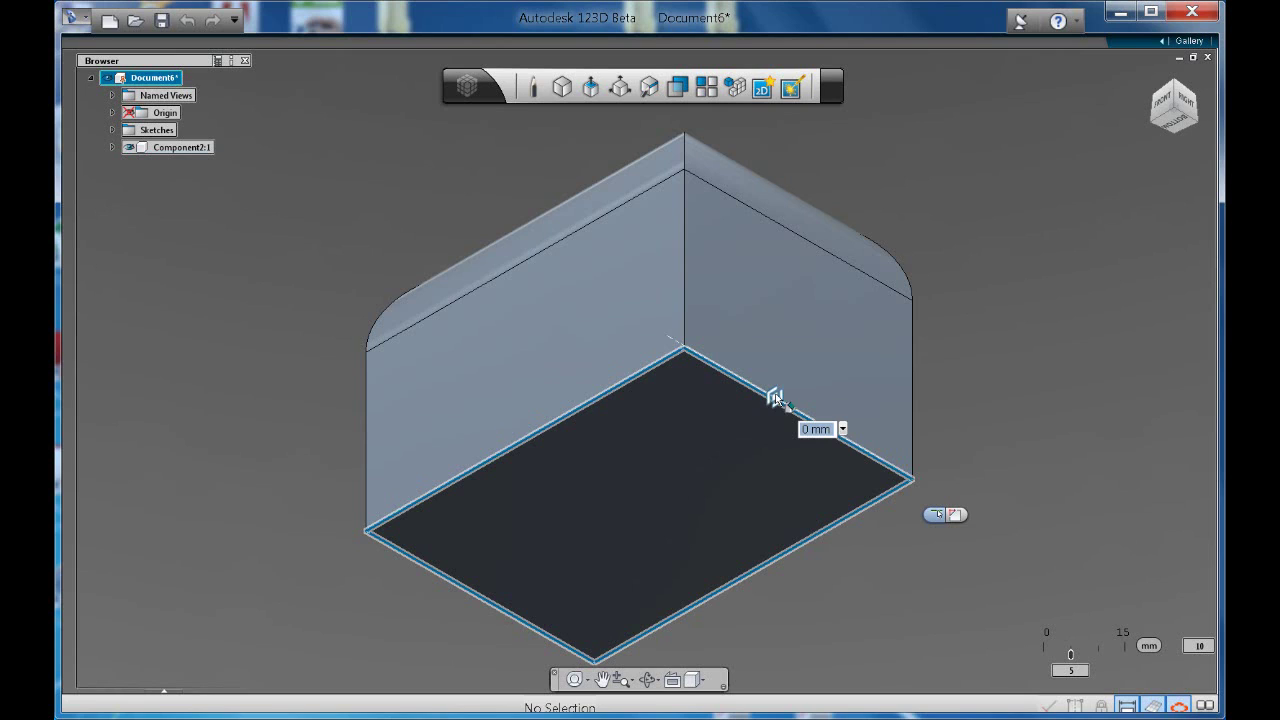
pyautogui.moveTo(776, 397); pyautogui.dragTo(748, 400)
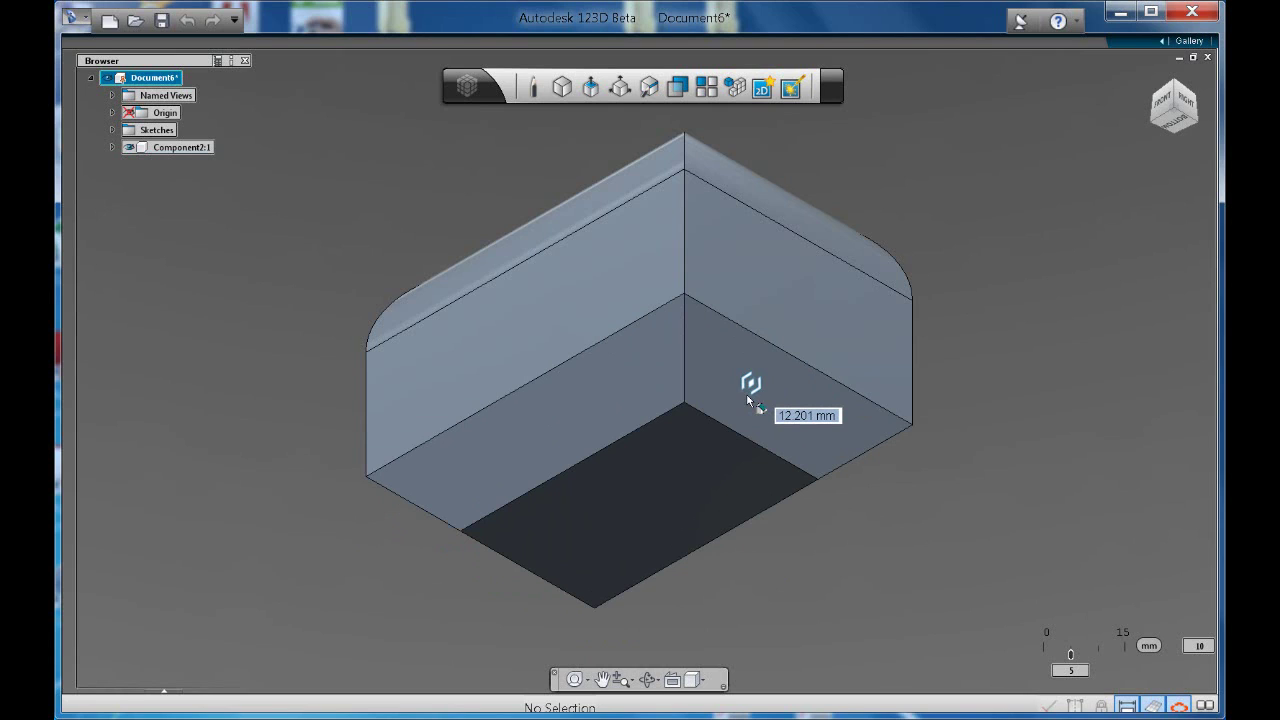
pyautogui.moveTo(748, 400); pyautogui.dragTo(750, 404)
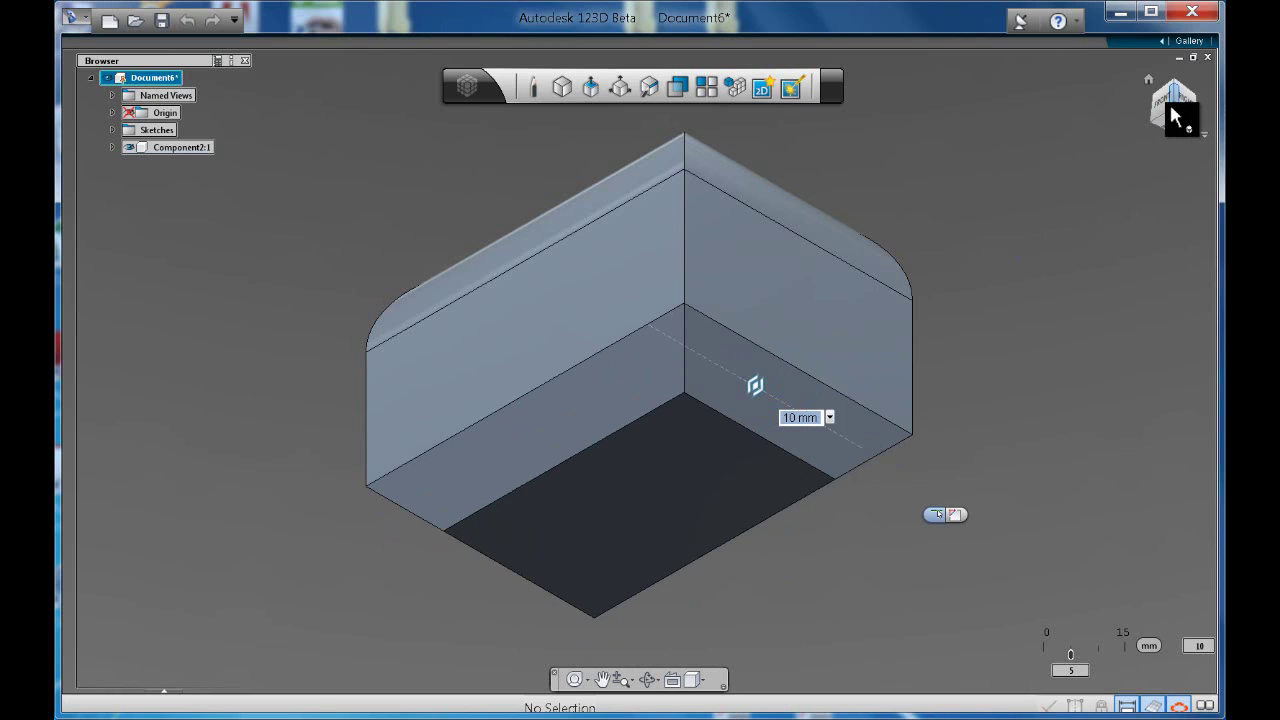
pyautogui.moveTo(1168, 108); pyautogui.dragTo(321, 166)
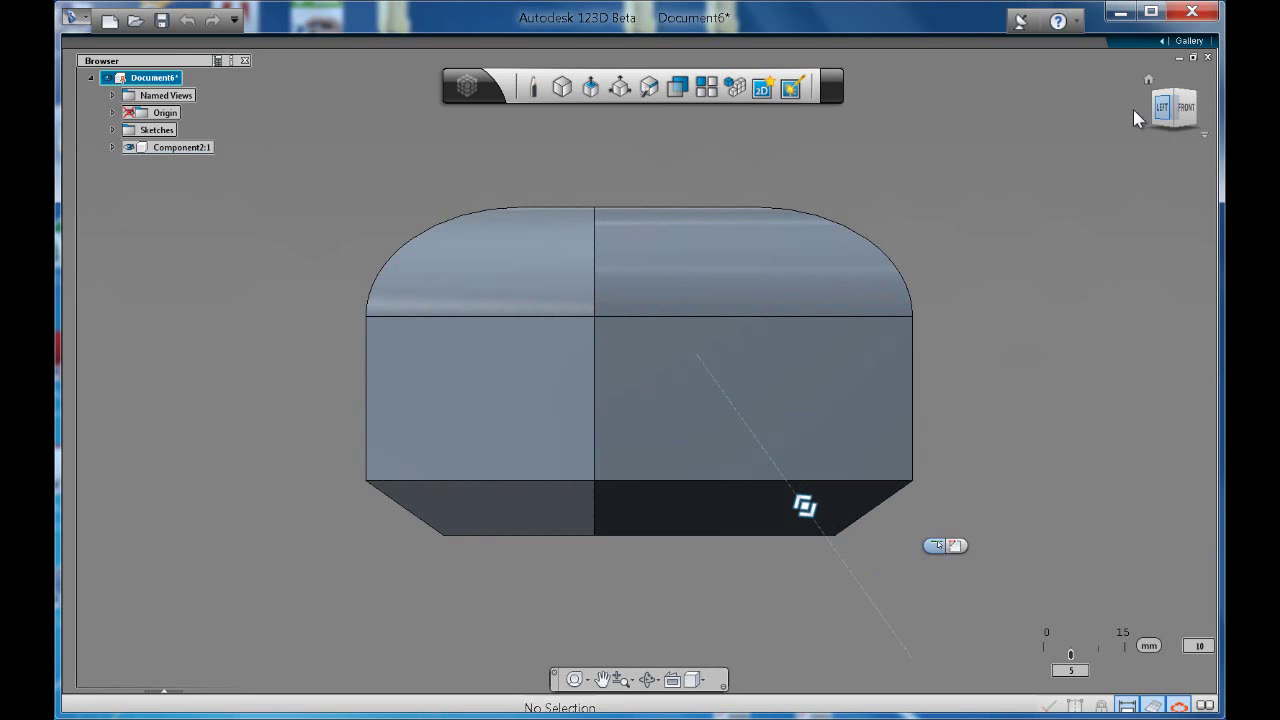
pyautogui.scroll(-2, 958, 257)
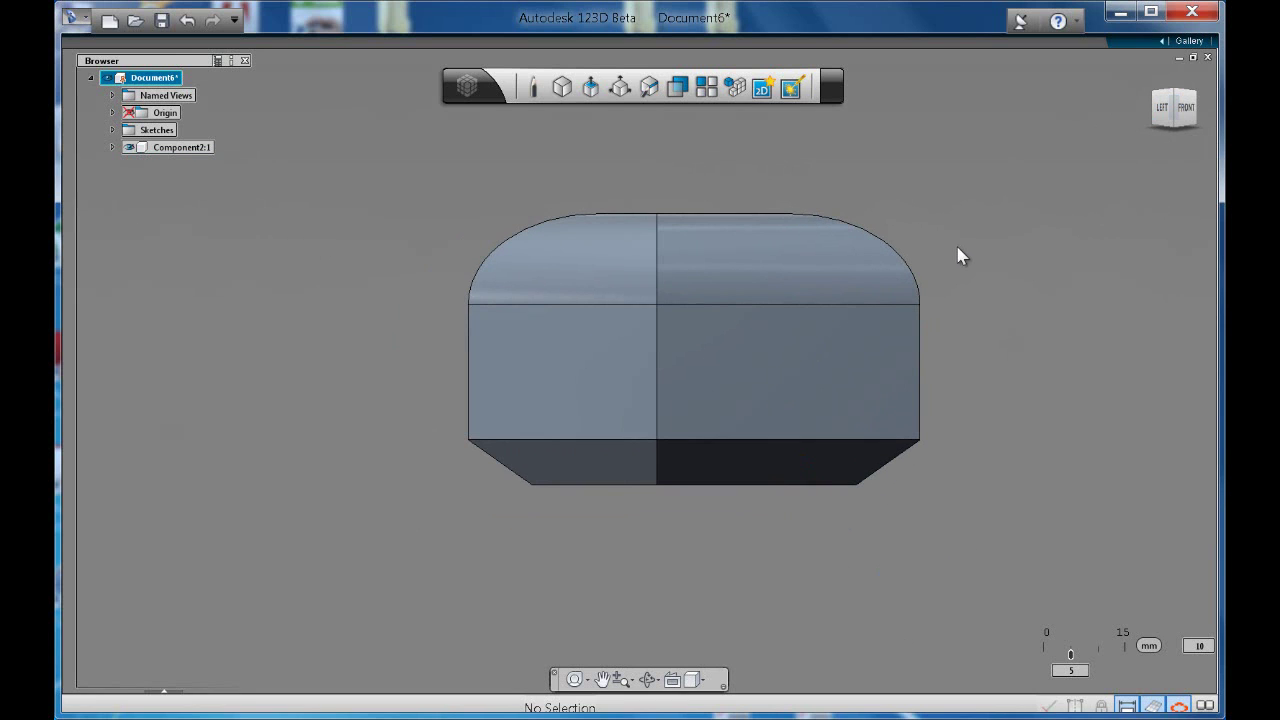
# Return to the isometric view and place a new hole on the box's front face.
pyautogui.click(1176, 104)
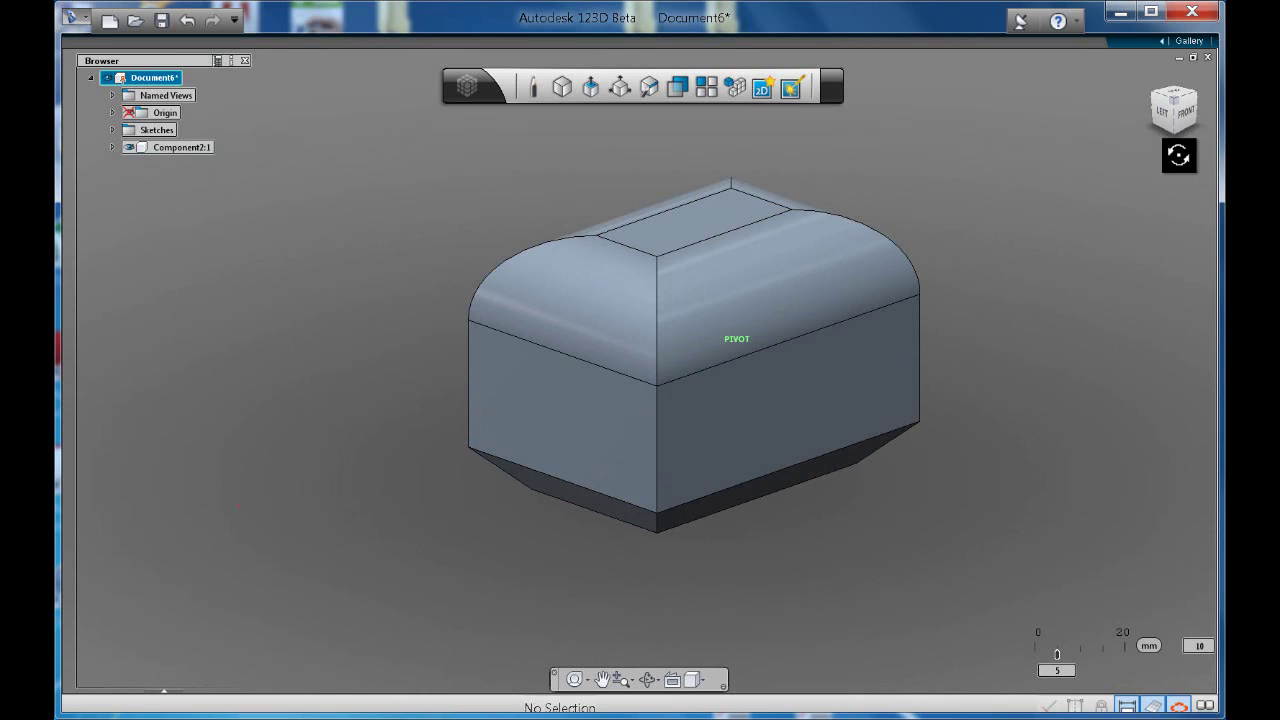
pyautogui.moveTo(591, 92)
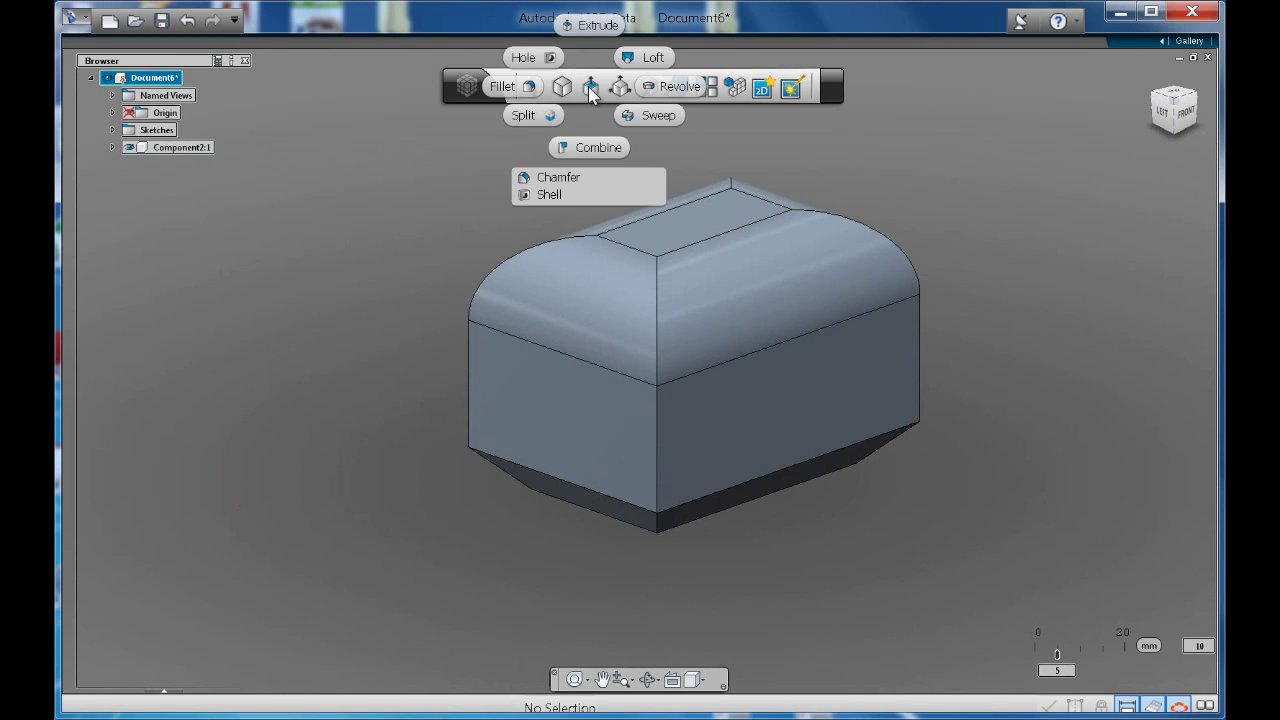
pyautogui.click(530, 57)
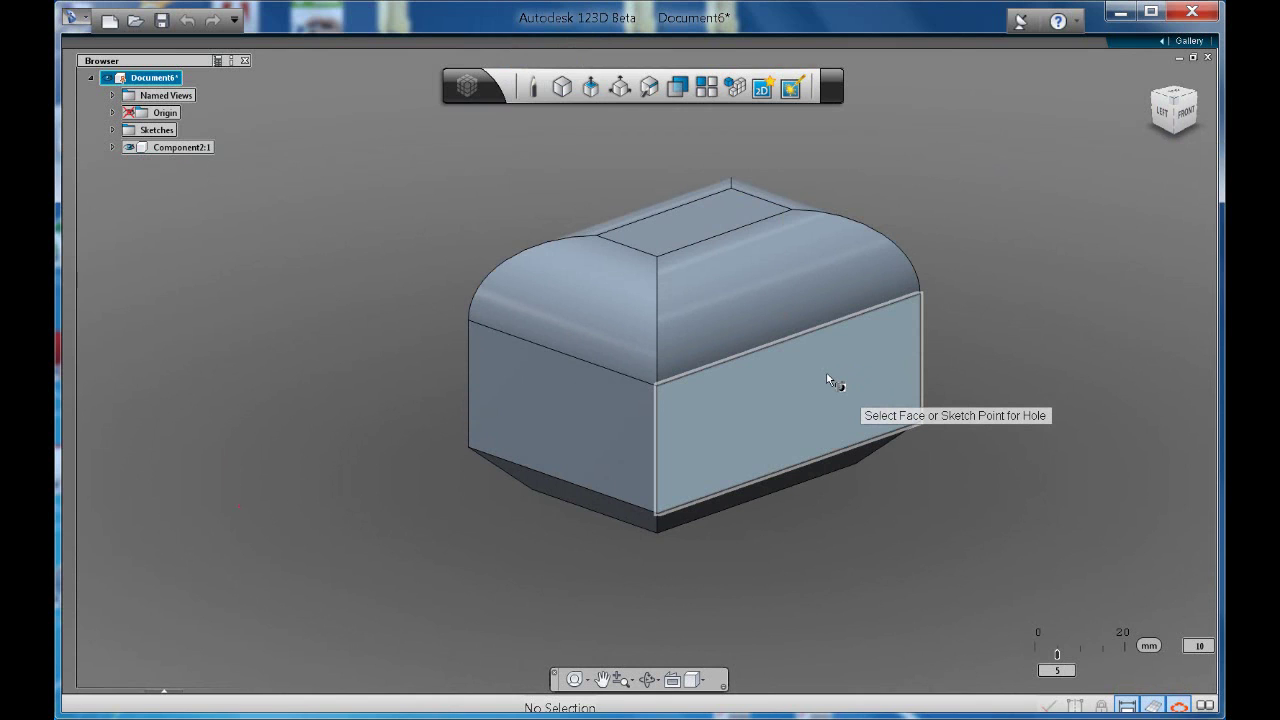
pyautogui.click(795, 392)
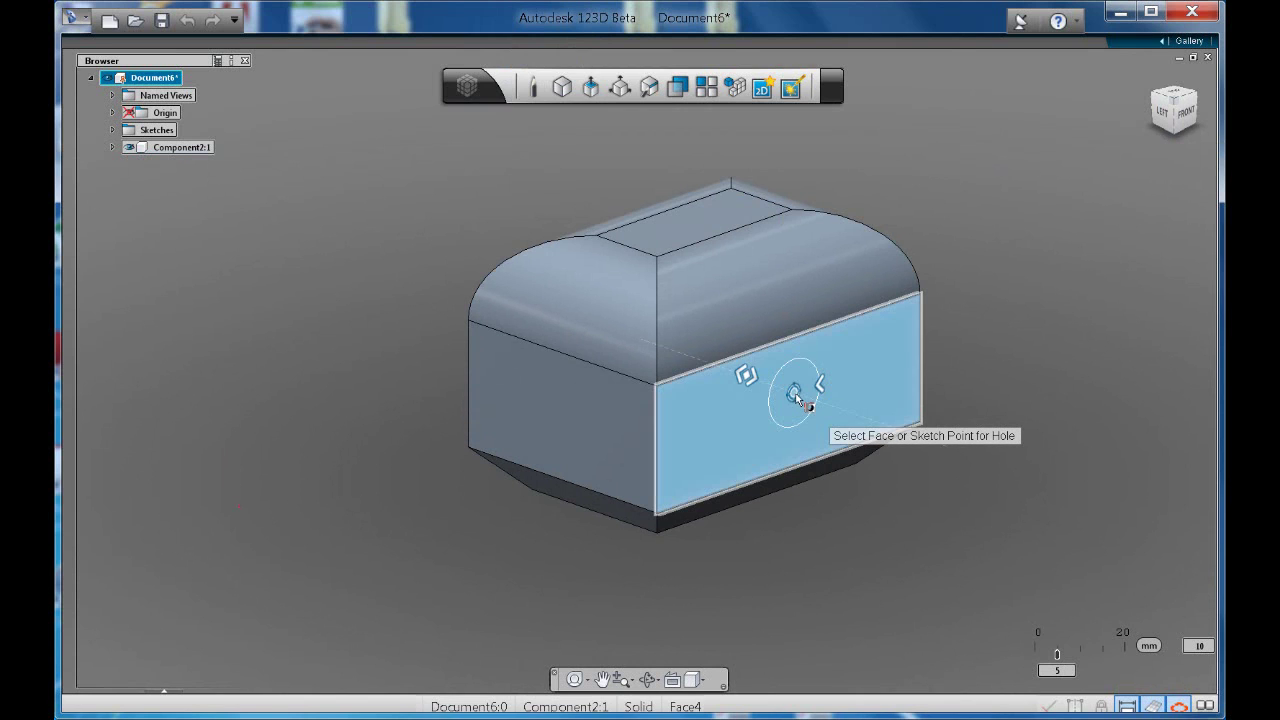
pyautogui.scroll(4, 797, 394)
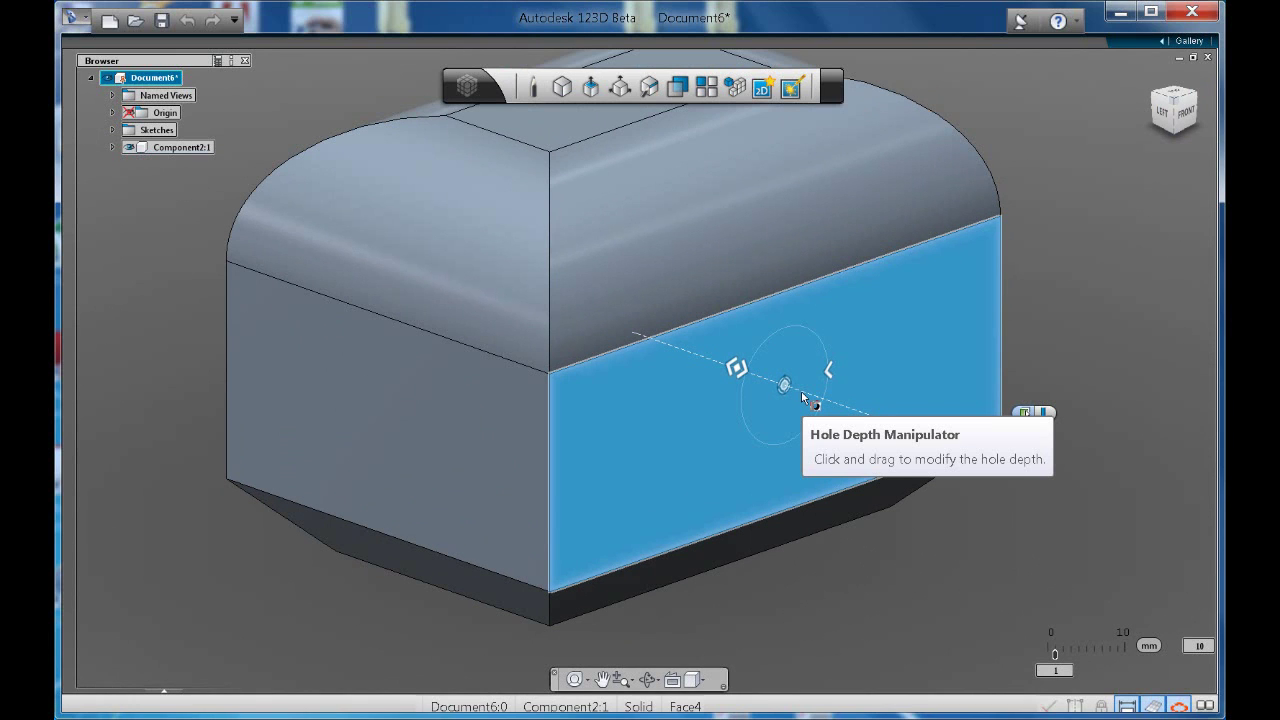
pyautogui.scroll(4, 802, 397)
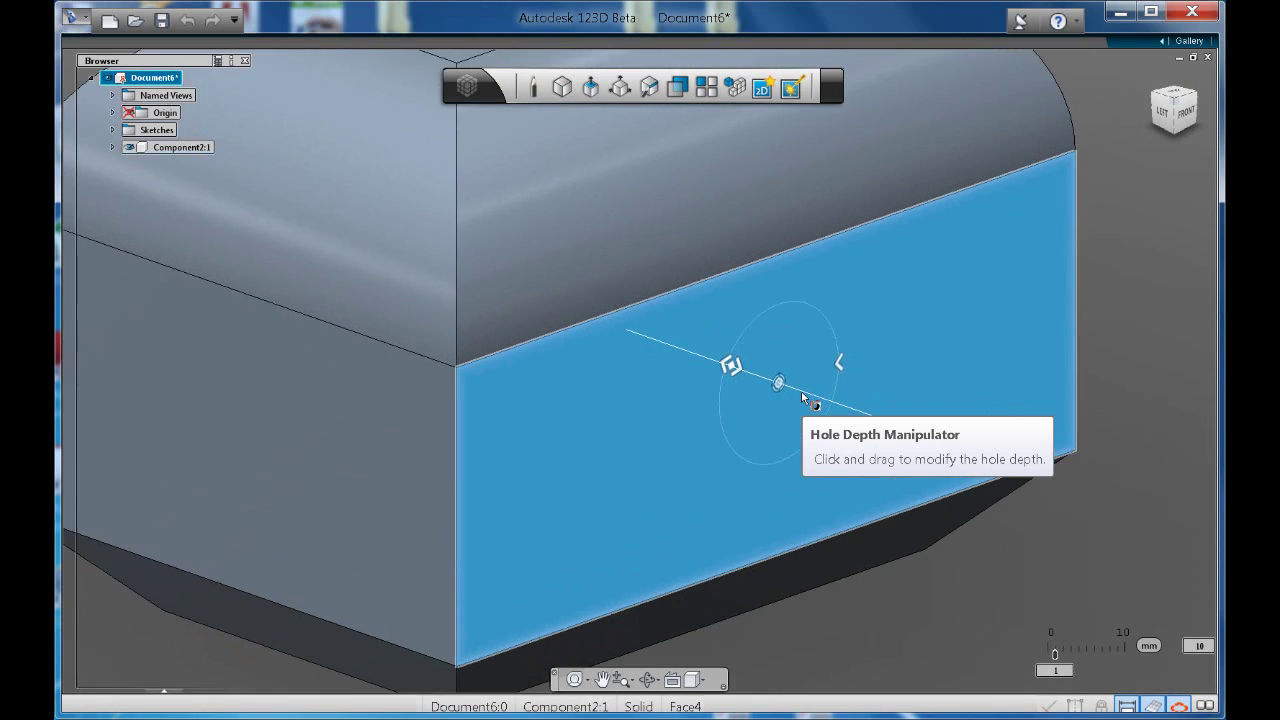
pyautogui.scroll(1, 802, 397)
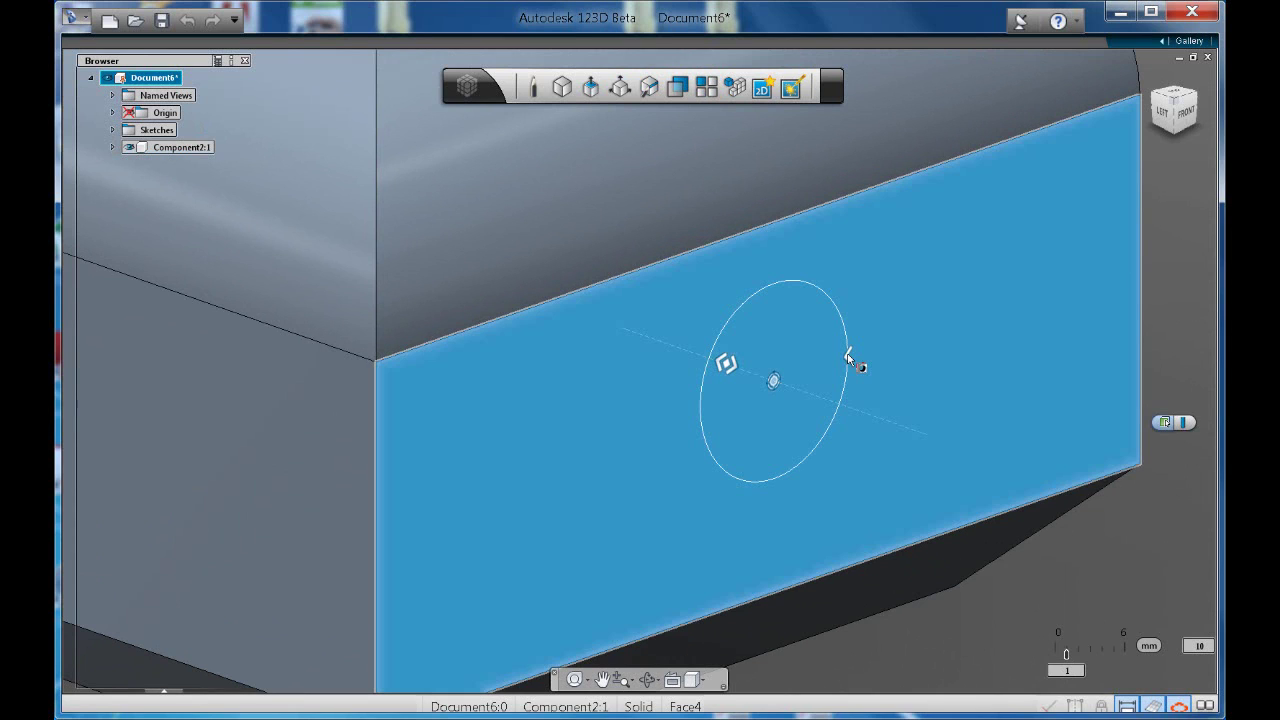
# Set the hole diameter to 20 mm, adjust its depth and cut it.
pyautogui.moveTo(848, 358)
pyautogui.mouseDown()
pyautogui.moveTo(796, 372)
pyautogui.moveTo(866, 354)
pyautogui.mouseUp()
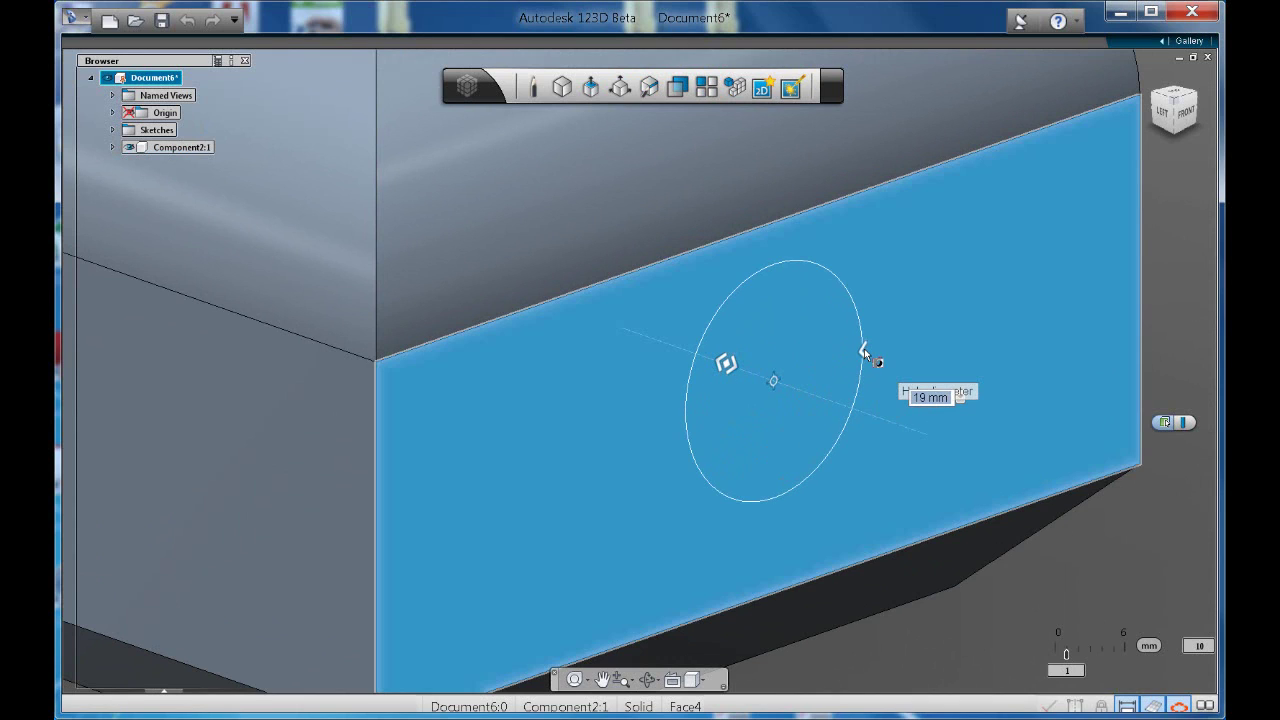
pyautogui.press('BackSpace')
pyautogui.write('20')
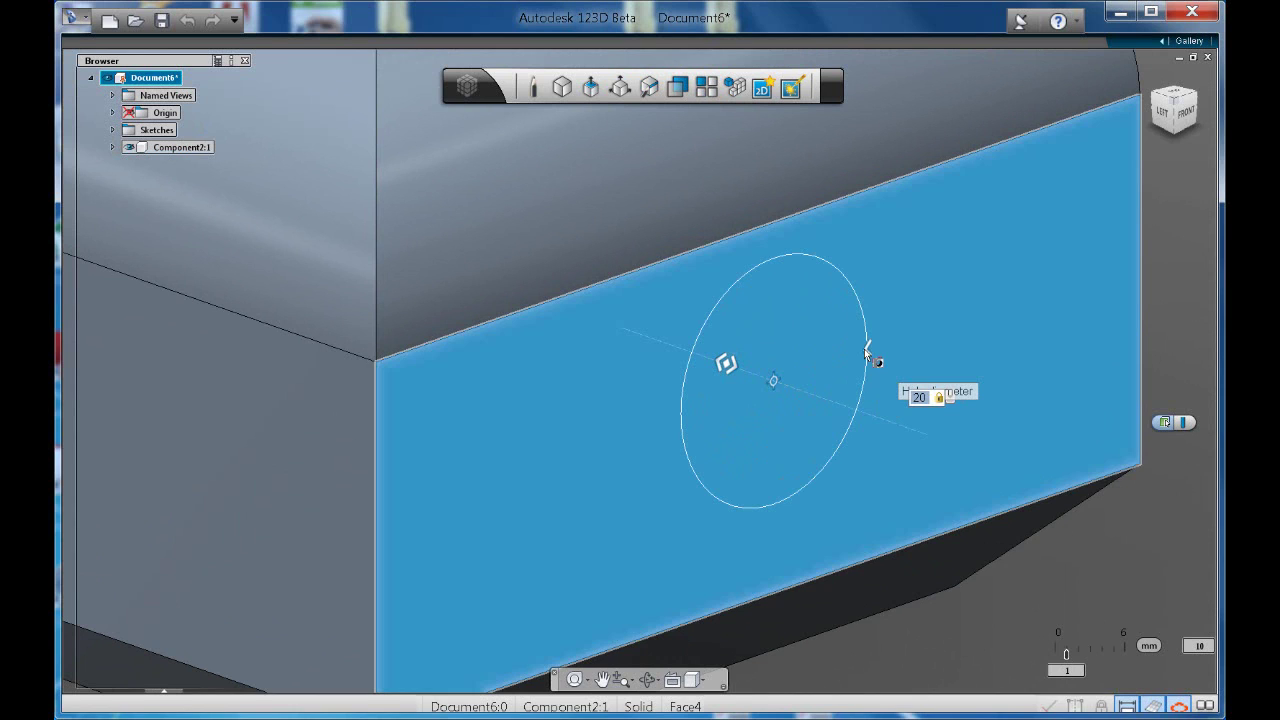
pyautogui.press('Return')
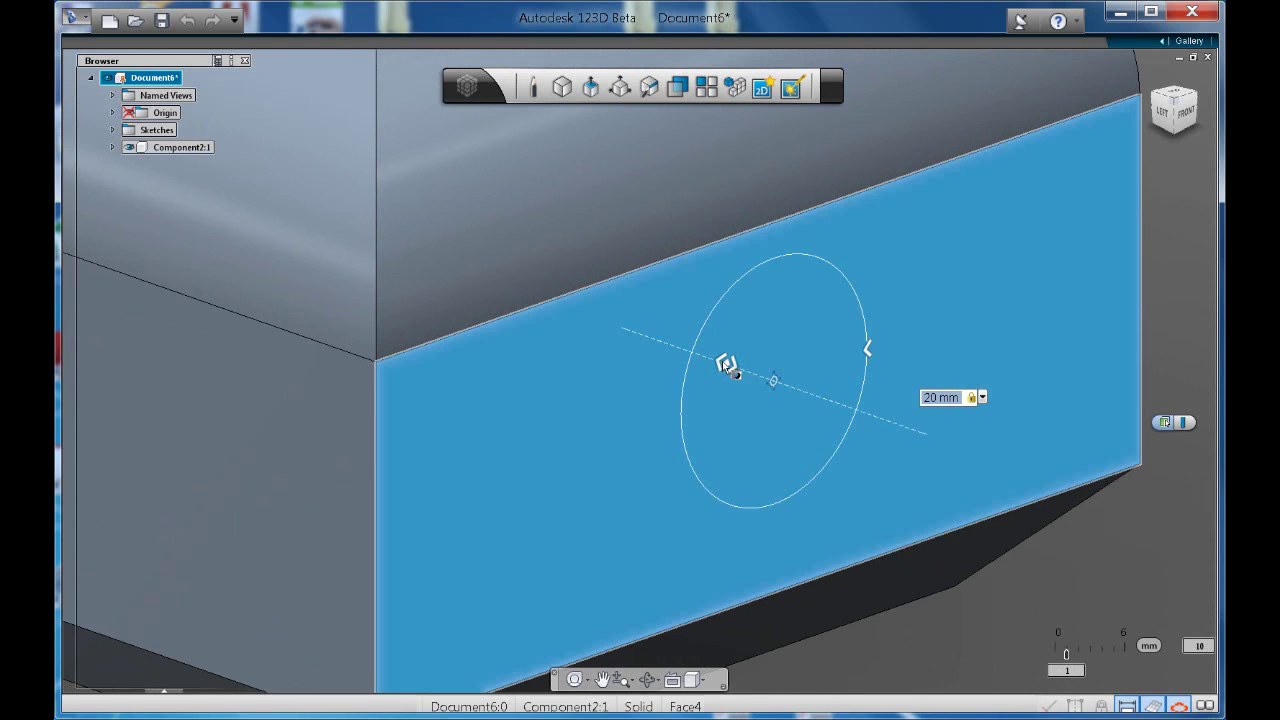
pyautogui.moveTo(727, 366); pyautogui.dragTo(654, 397)
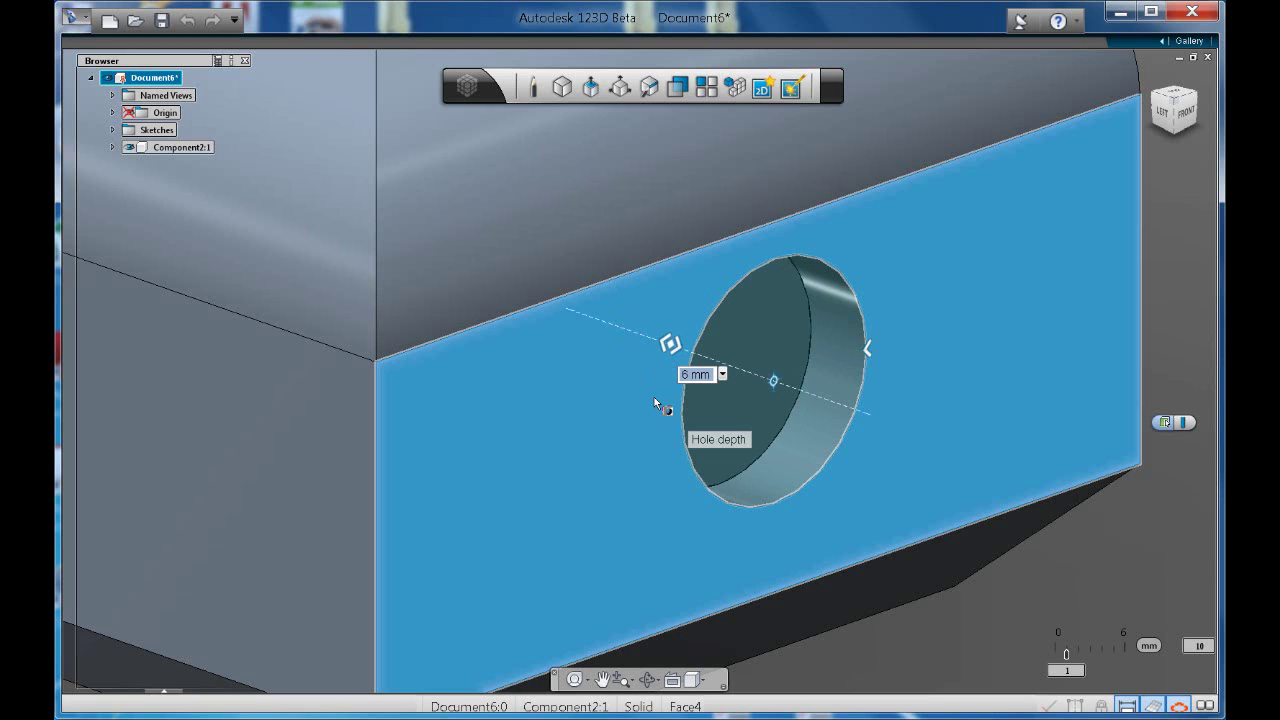
pyautogui.press('BackSpace')
pyautogui.press('BackSpace')
pyautogui.press('BackSpace')
pyautogui.press('BackSpace')
pyautogui.press('Return')
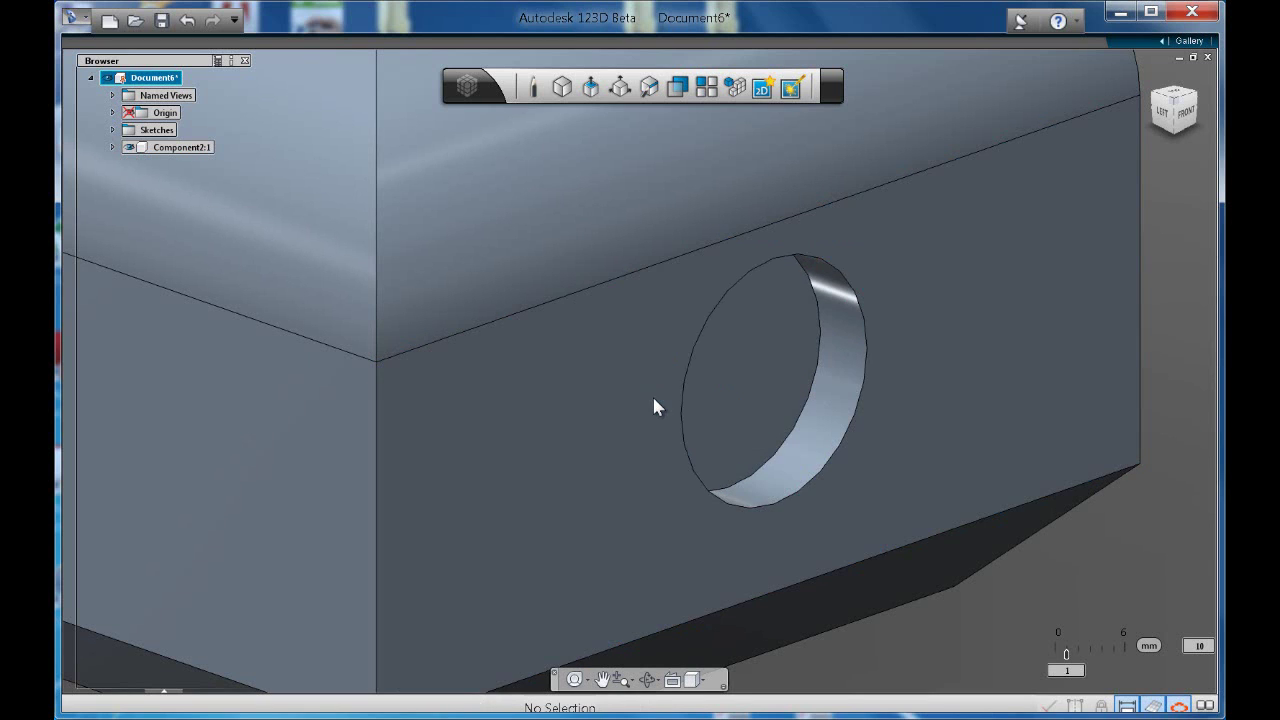
# Switch to the front view and place a second hole on the left side face.
pyautogui.click(1180, 120)
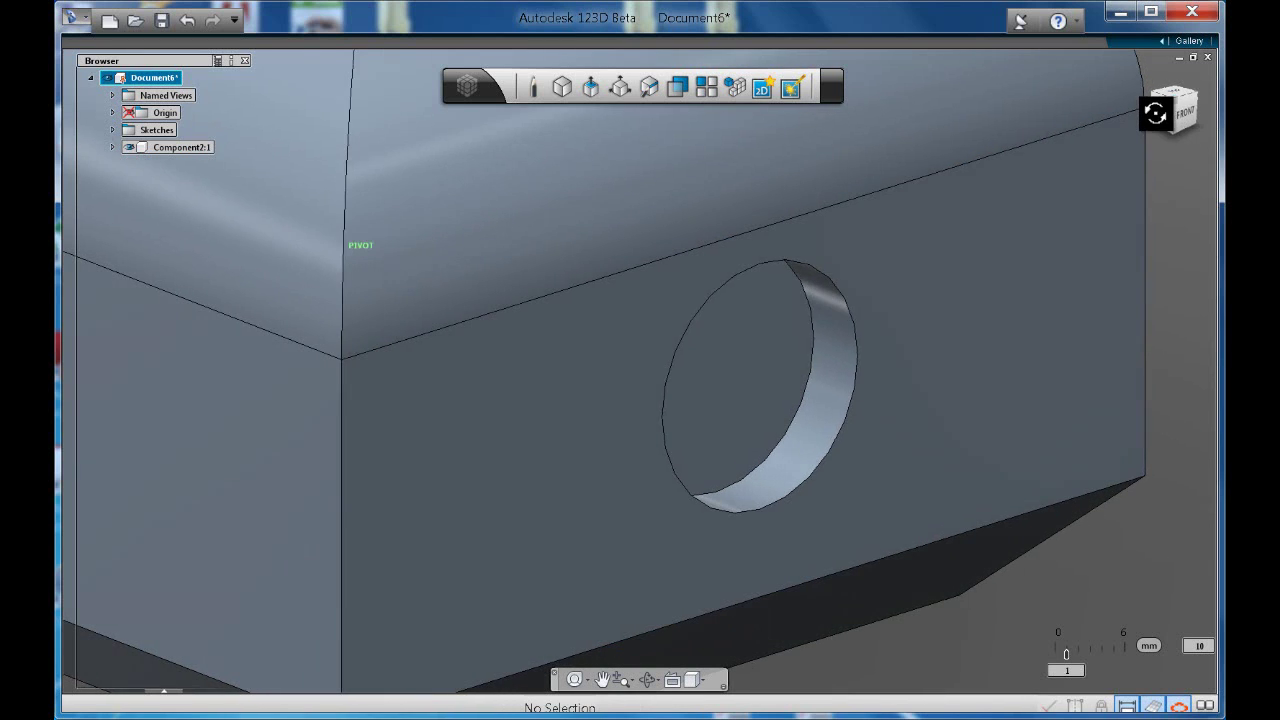
pyautogui.scroll(-5, 940, 324)
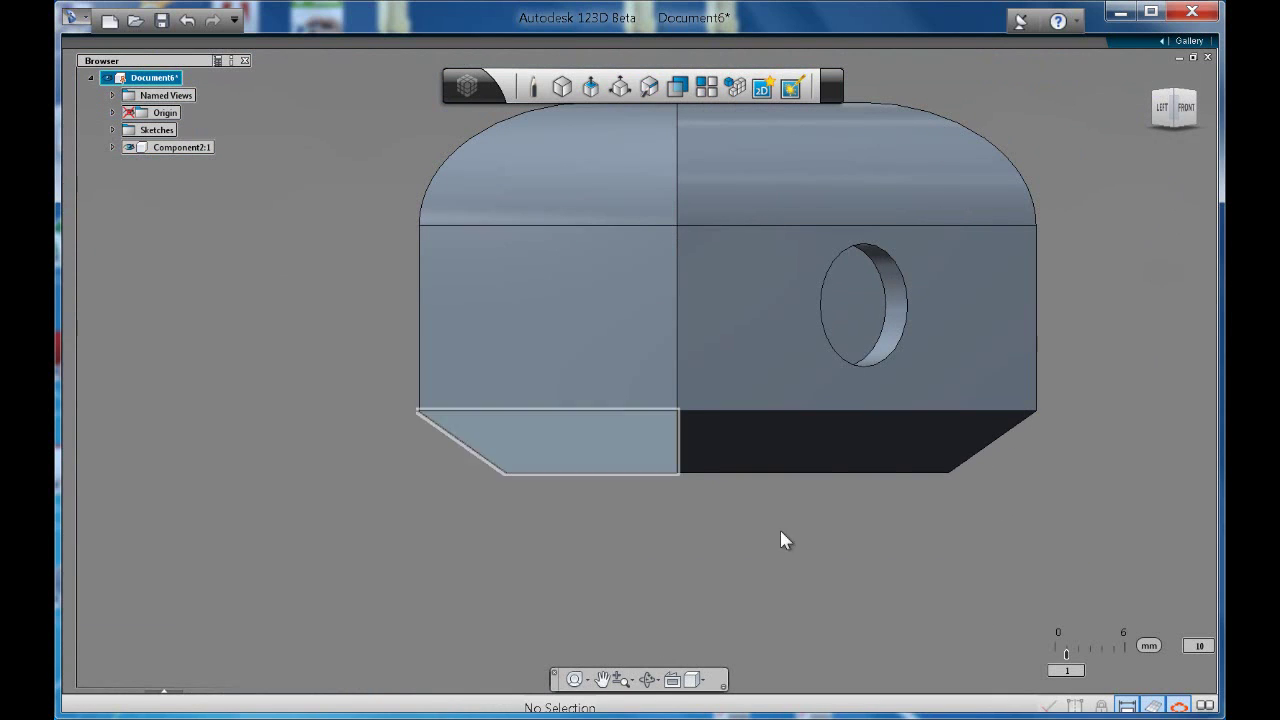
pyautogui.rightClick(867, 526)
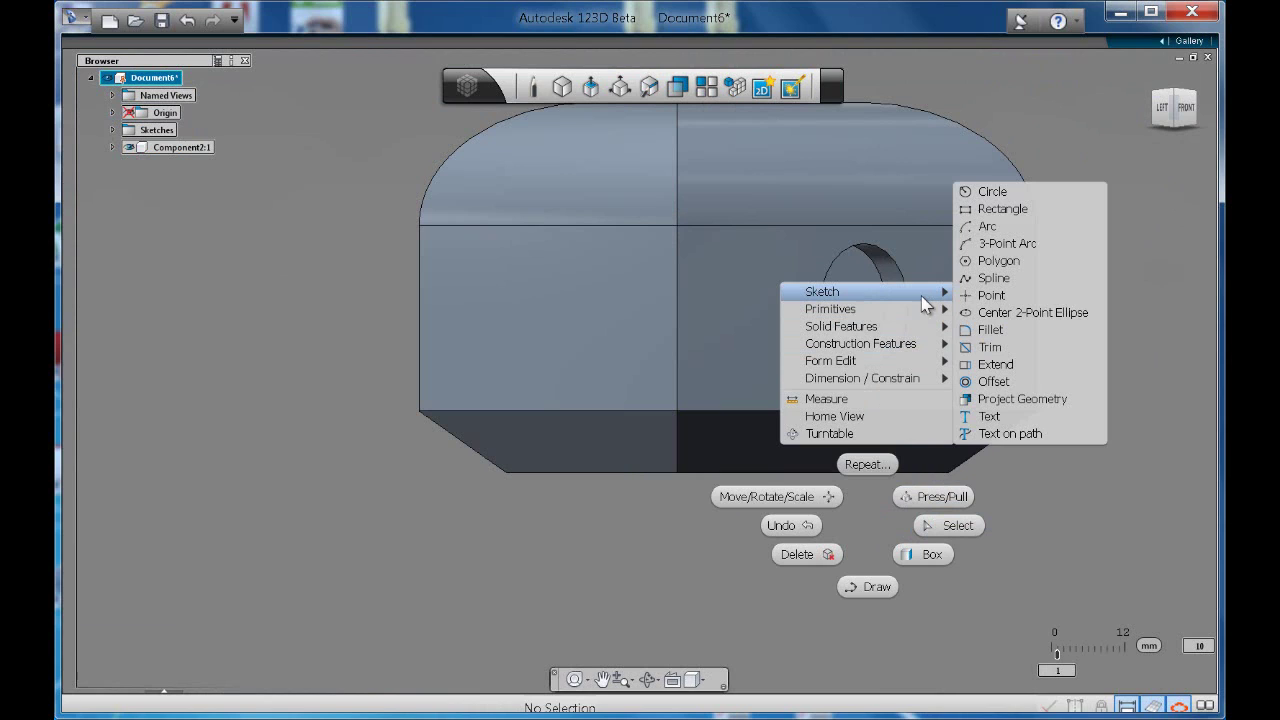
pyautogui.click(588, 90)
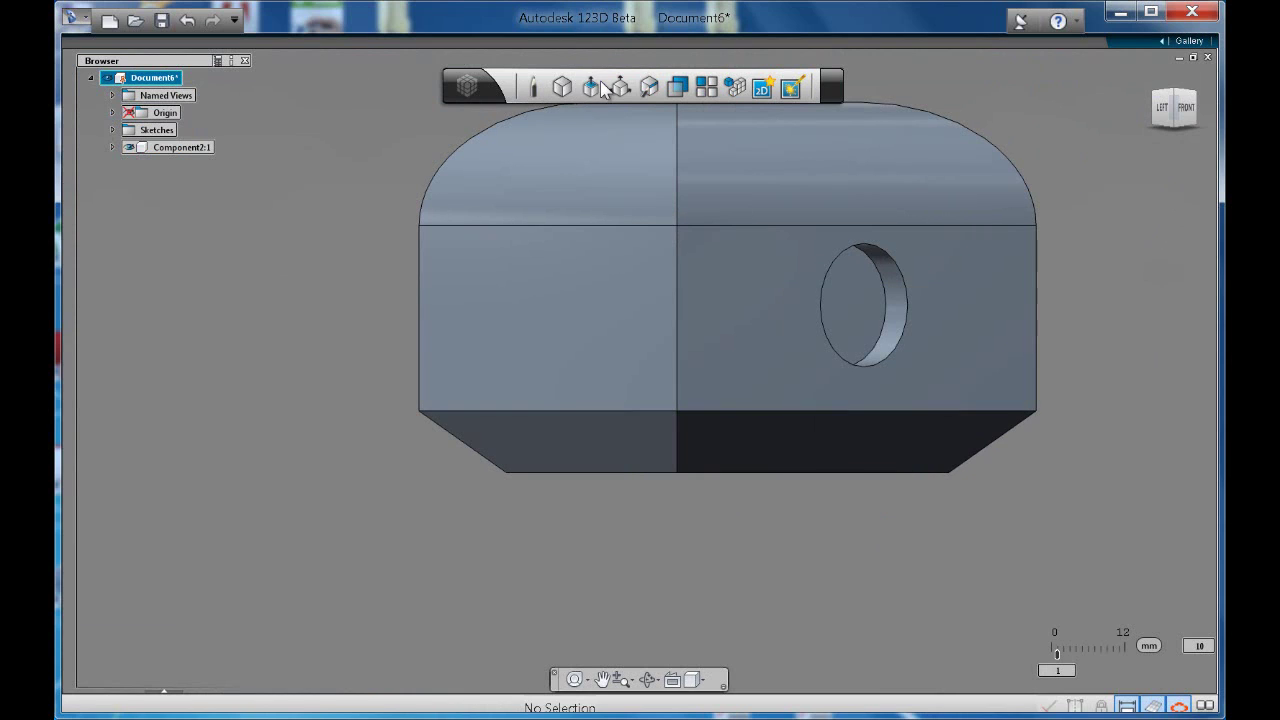
pyautogui.click(590, 88)
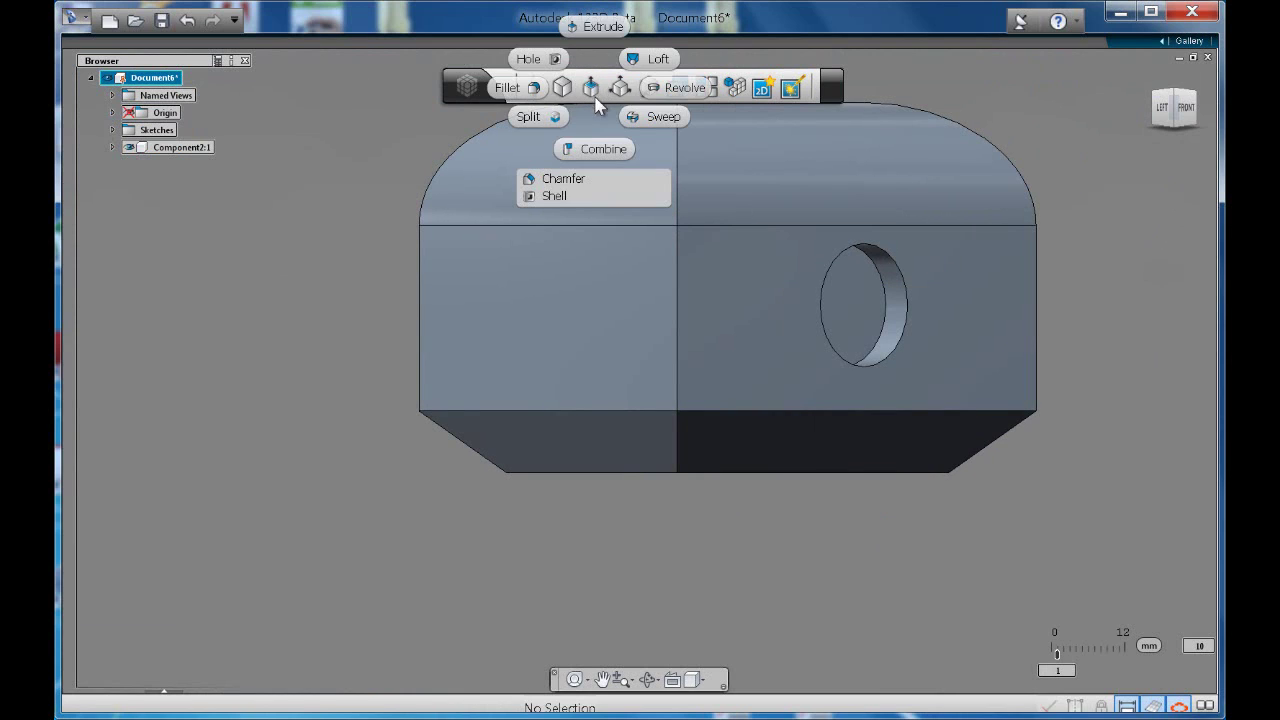
pyautogui.click(550, 59)
pyautogui.click(549, 330)
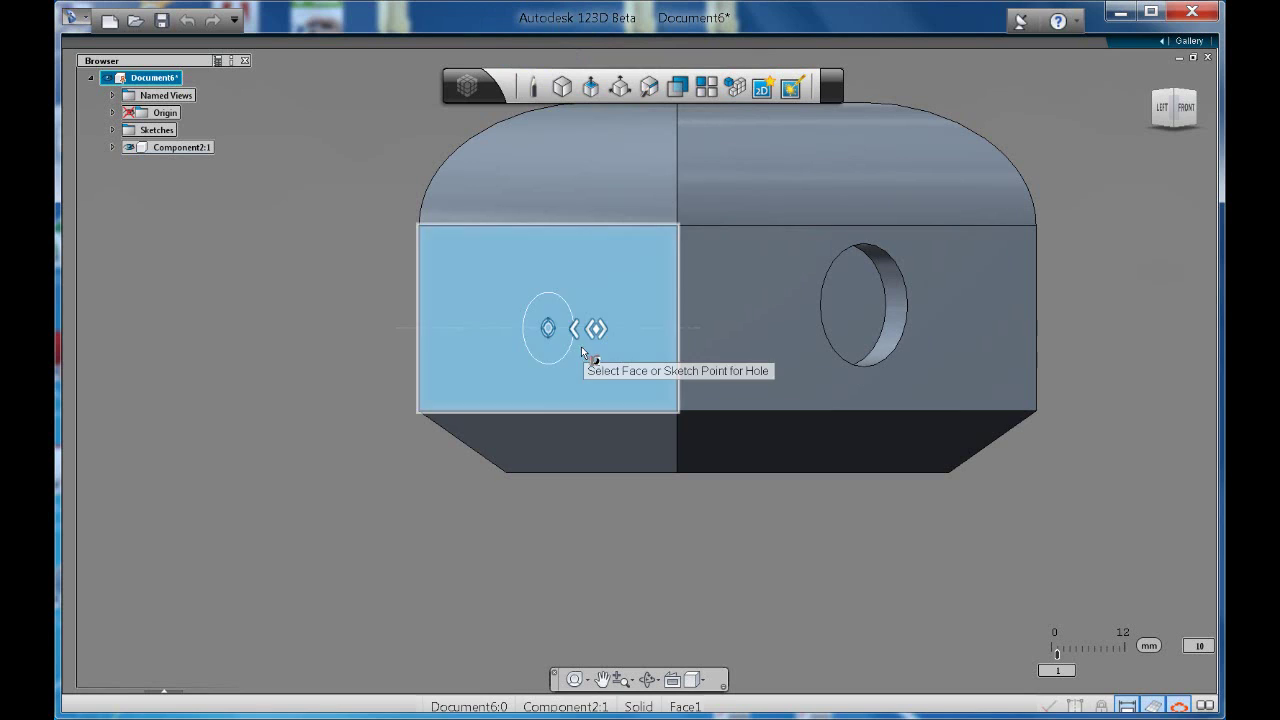
# Size the second hole to about 21.5 mm diameter and 12 mm deep, then cut it.
pyautogui.moveTo(585, 330); pyautogui.dragTo(603, 325)
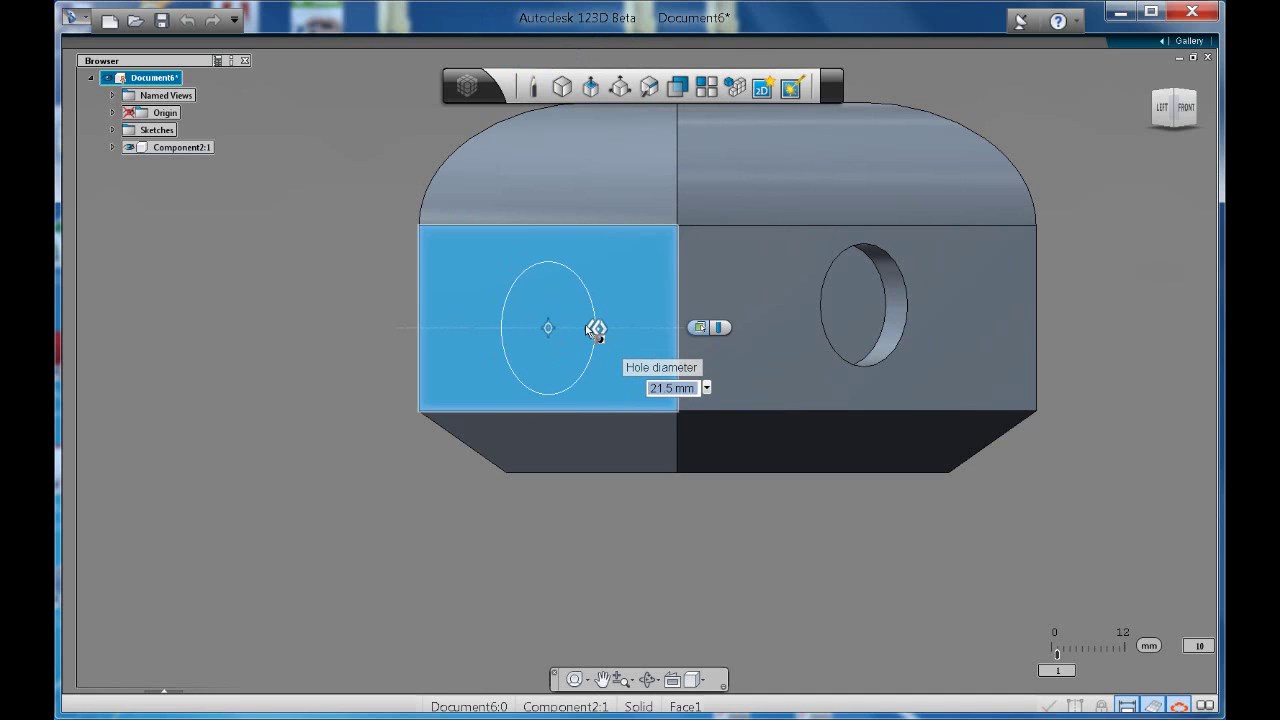
pyautogui.scroll(3, 603, 325)
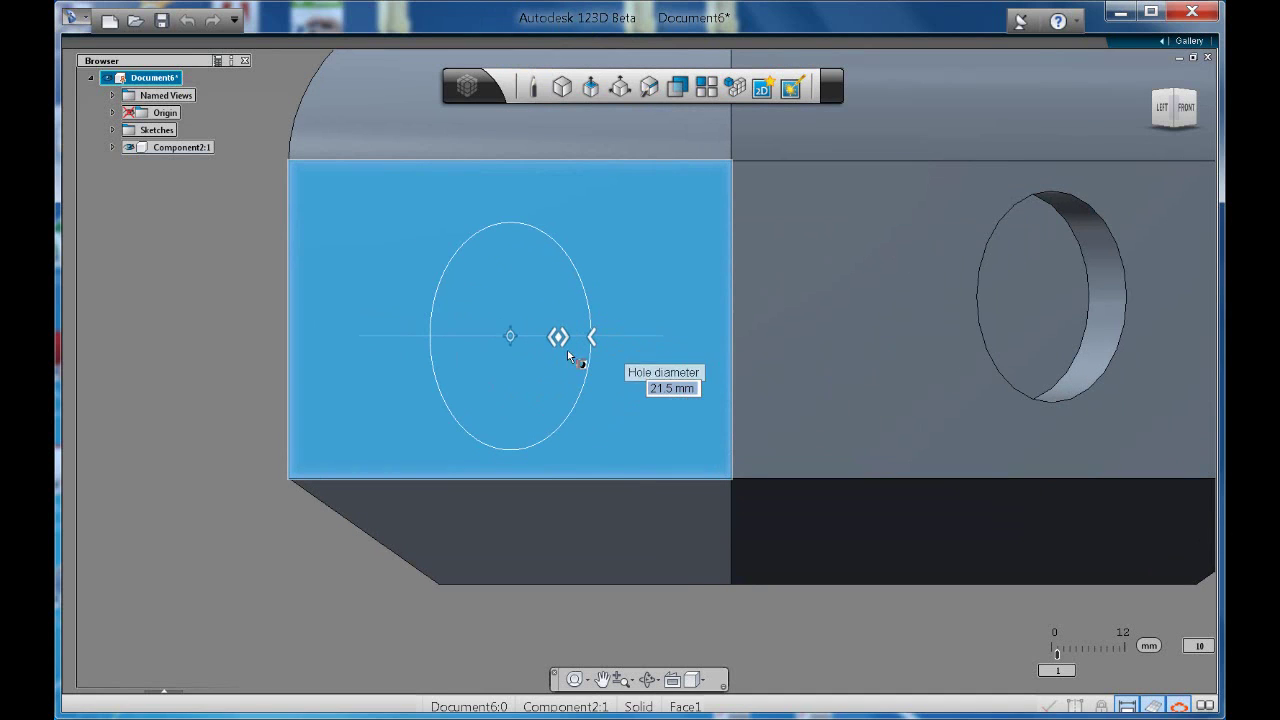
pyautogui.moveTo(560, 339); pyautogui.dragTo(649, 344)
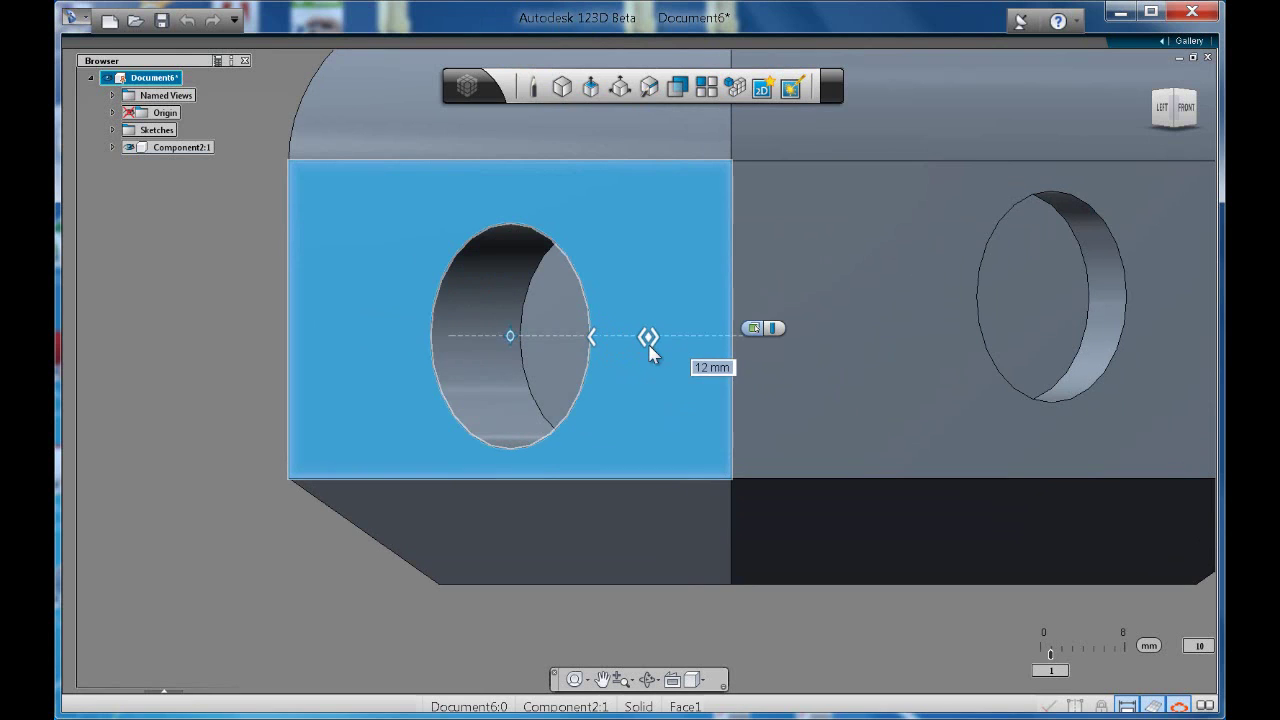
pyautogui.click(754, 328)
pyautogui.scroll(-2, 790, 310)
# Orbit to the second hole and fillet its rim edge at about 11 mm into a funnel.
pyautogui.scroll(-2, 815, 318)
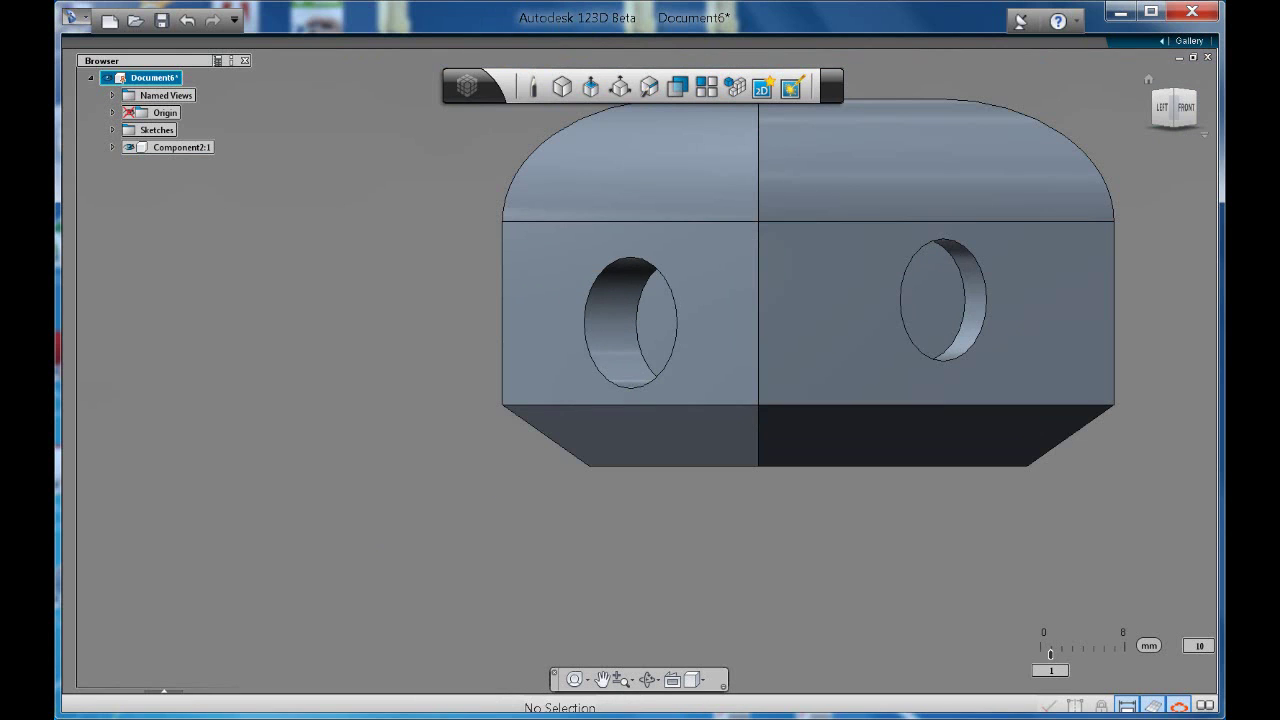
pyautogui.click(1168, 117)
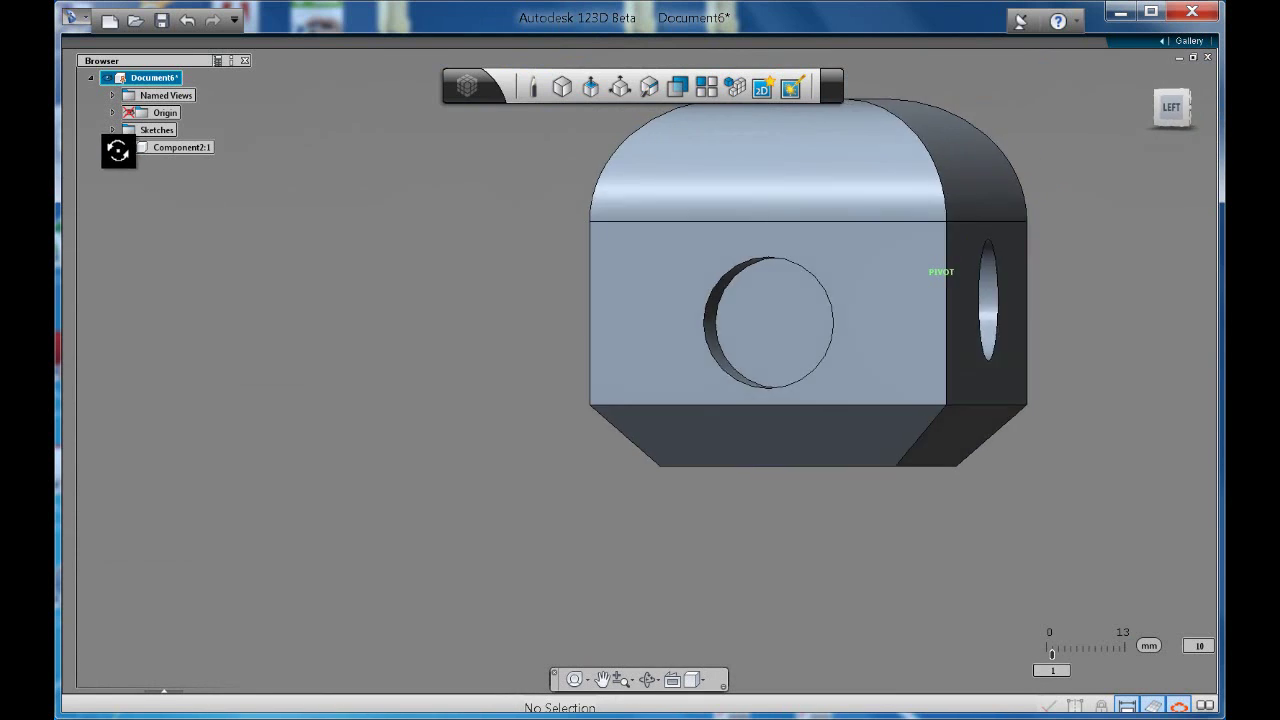
pyautogui.keyDown('shift'); pyautogui.moveTo(128, 178); pyautogui.dragTo(141, 235, button='middle'); pyautogui.keyUp('shift')
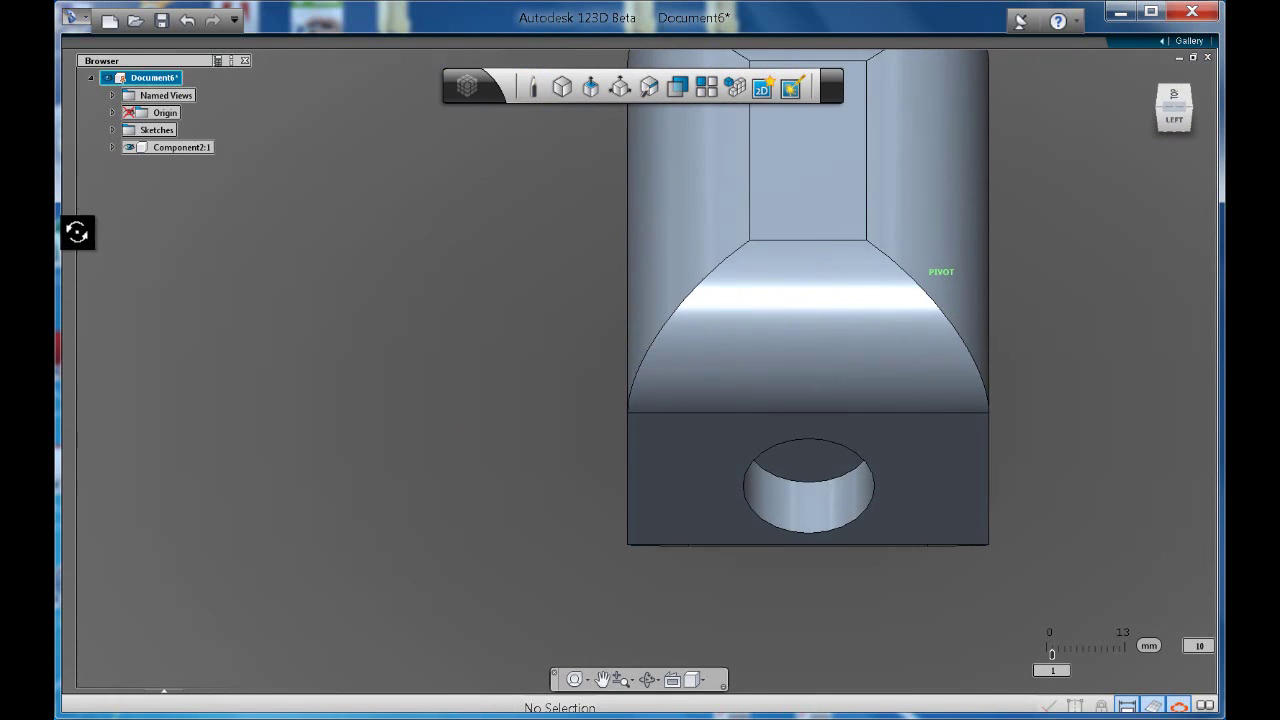
pyautogui.keyDown('shift'); pyautogui.moveTo(77, 232); pyautogui.dragTo(1160, 212, button='middle'); pyautogui.keyUp('shift')
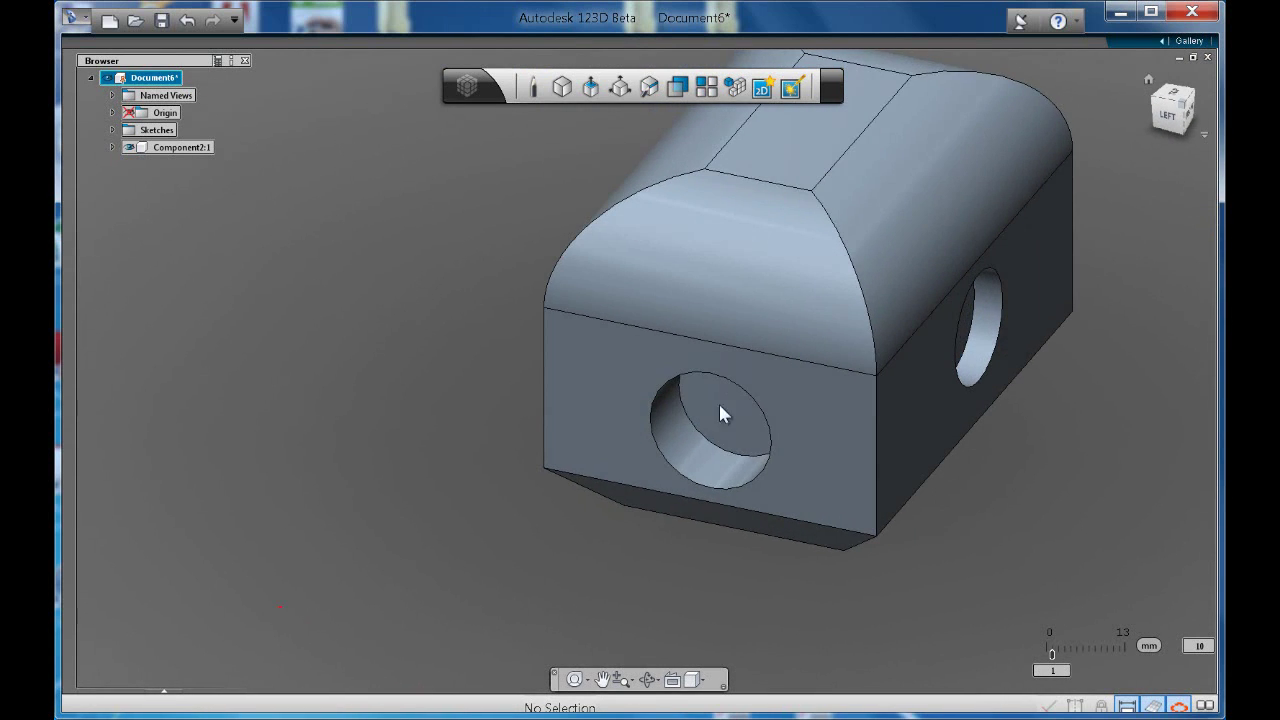
pyautogui.scroll(3, 725, 420)
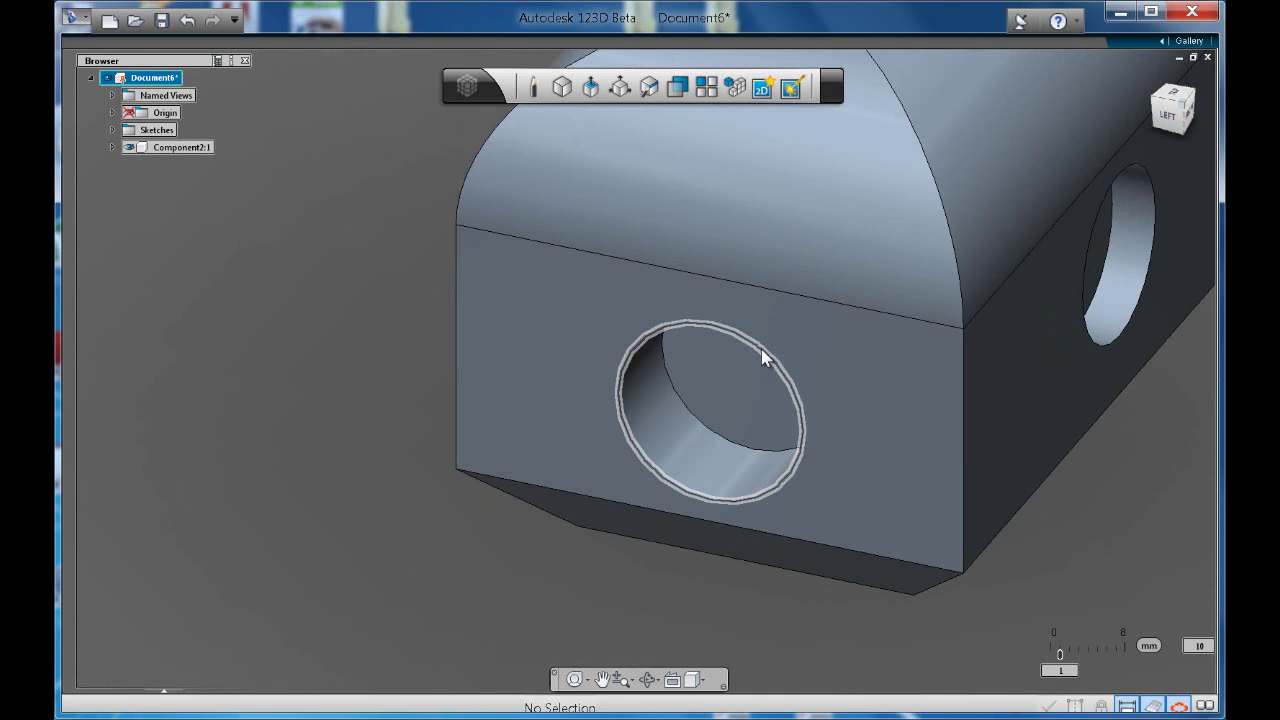
pyautogui.click(763, 358)
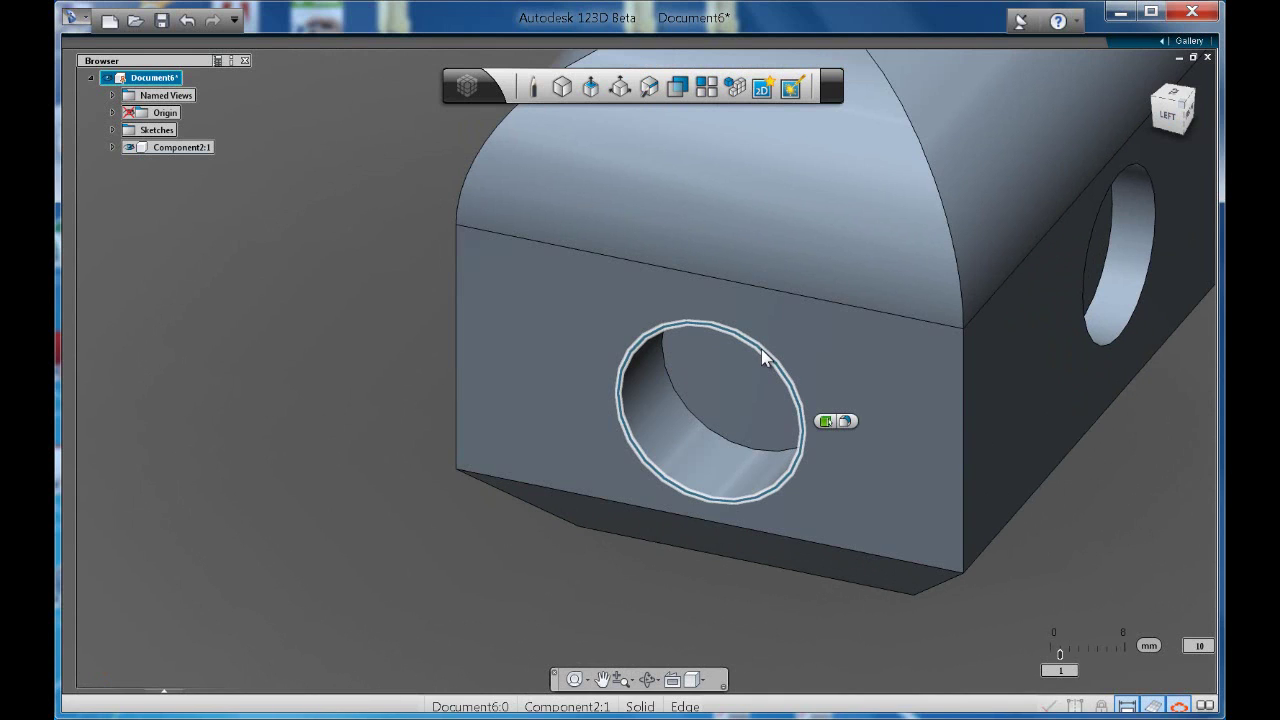
pyautogui.click(845, 421)
pyautogui.click(858, 435)
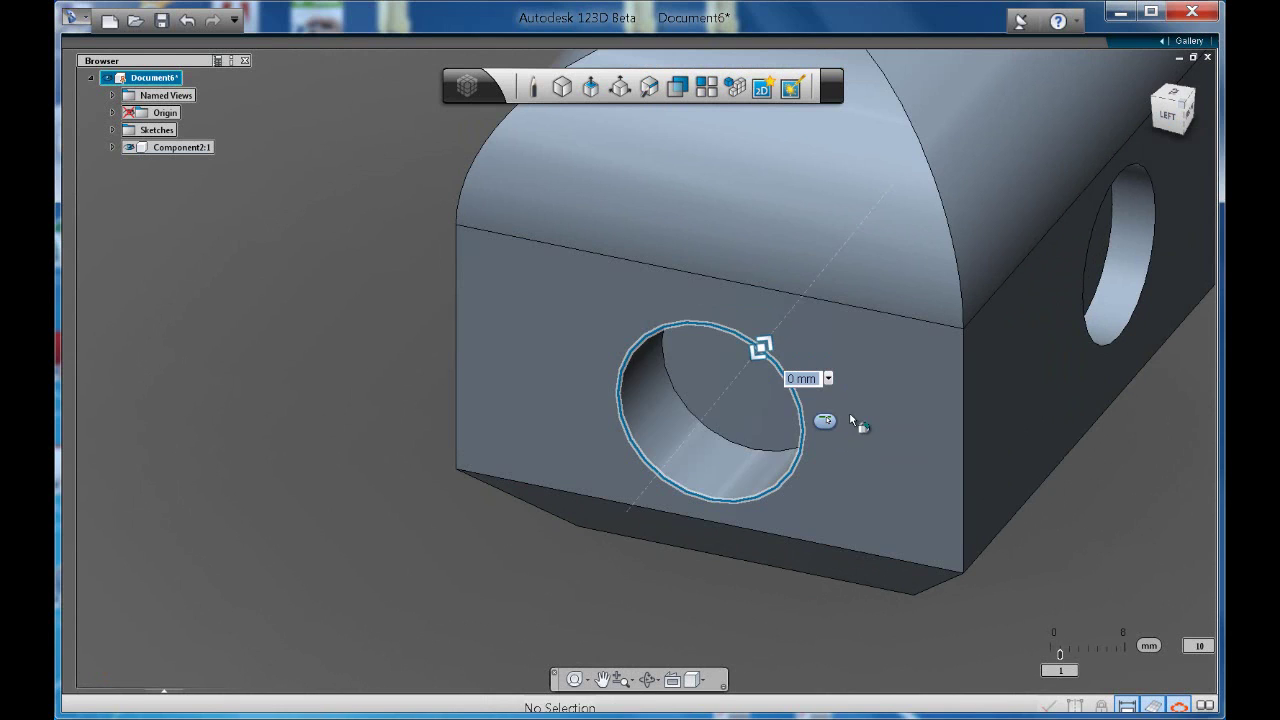
pyautogui.moveTo(762, 348); pyautogui.dragTo(787, 318)
pyautogui.press('Return')
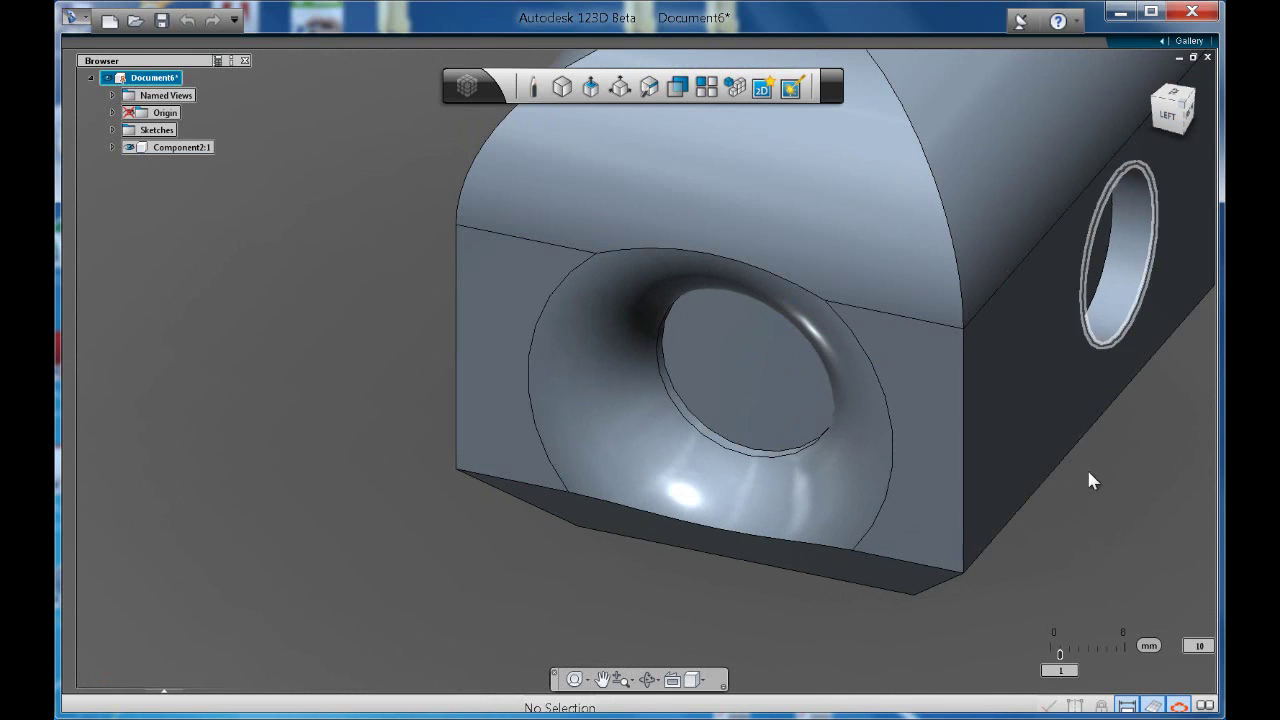
pyautogui.moveTo(1066, 431); pyautogui.dragTo(882, 498, button='middle')
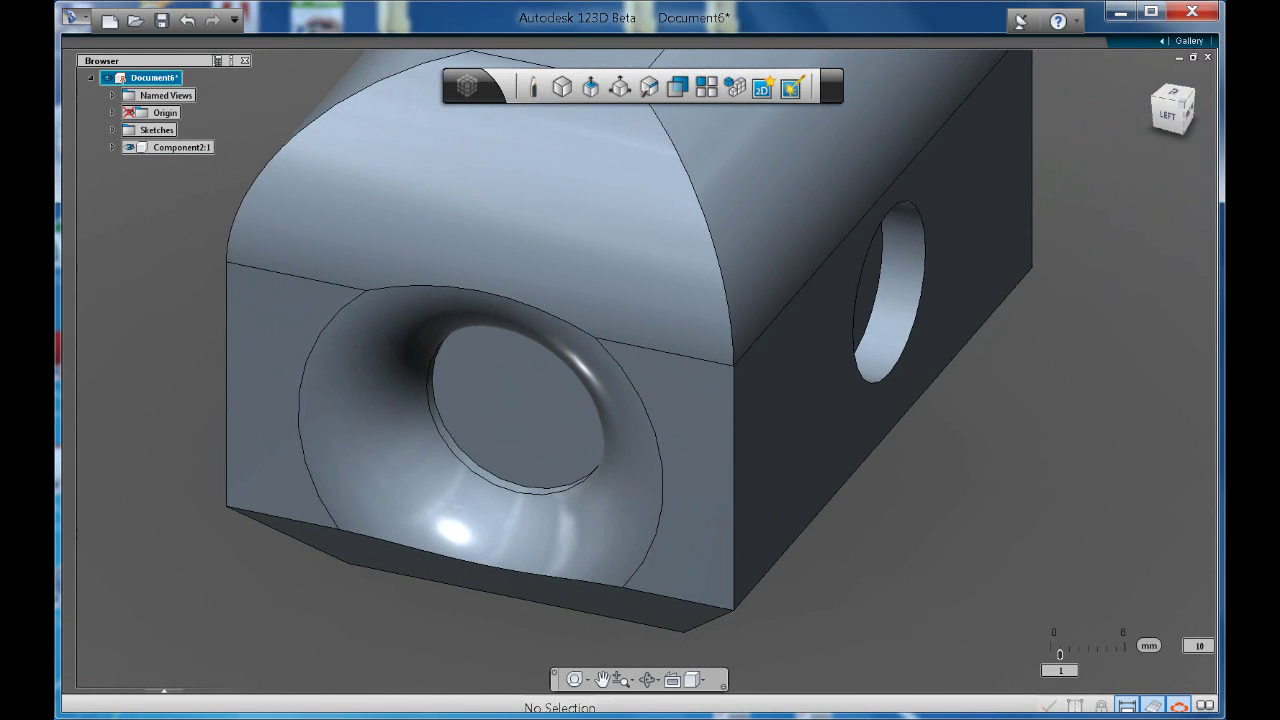
# Orbit to the first hole and fillet its rim edge with a 10 mm radius.
pyautogui.moveTo(1182, 108); pyautogui.dragTo(1105, 65)
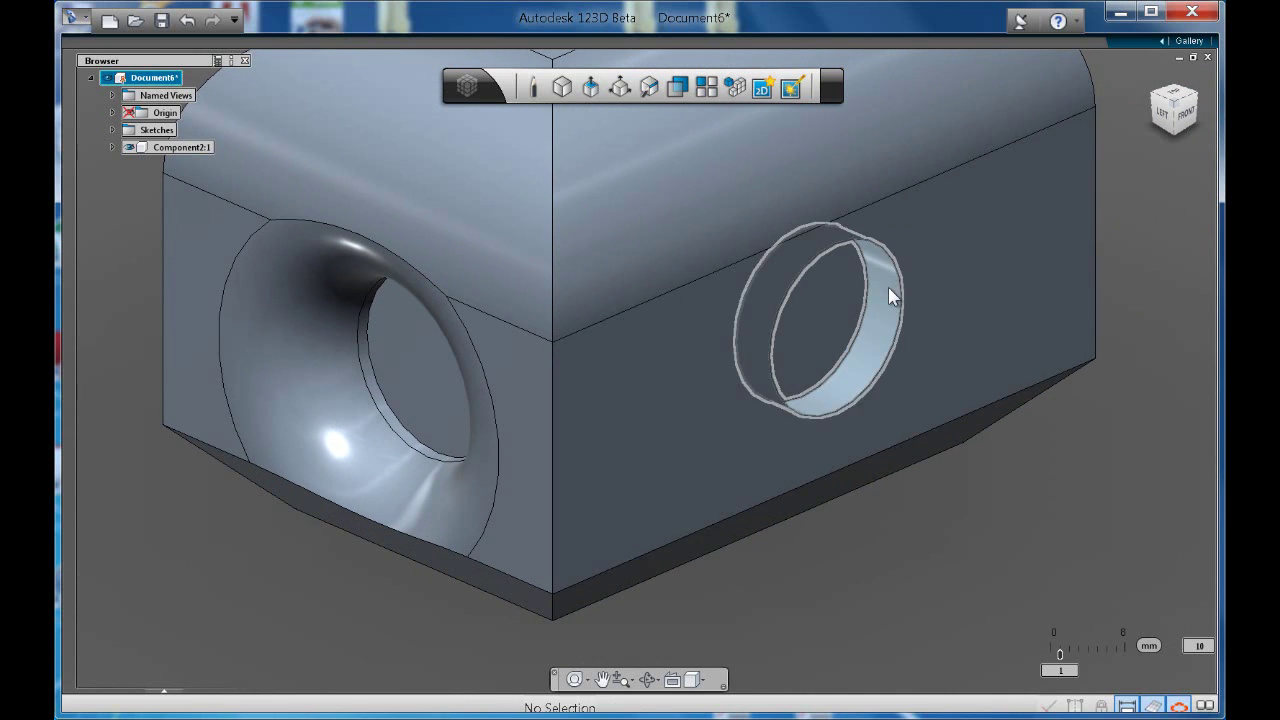
pyautogui.click(903, 299)
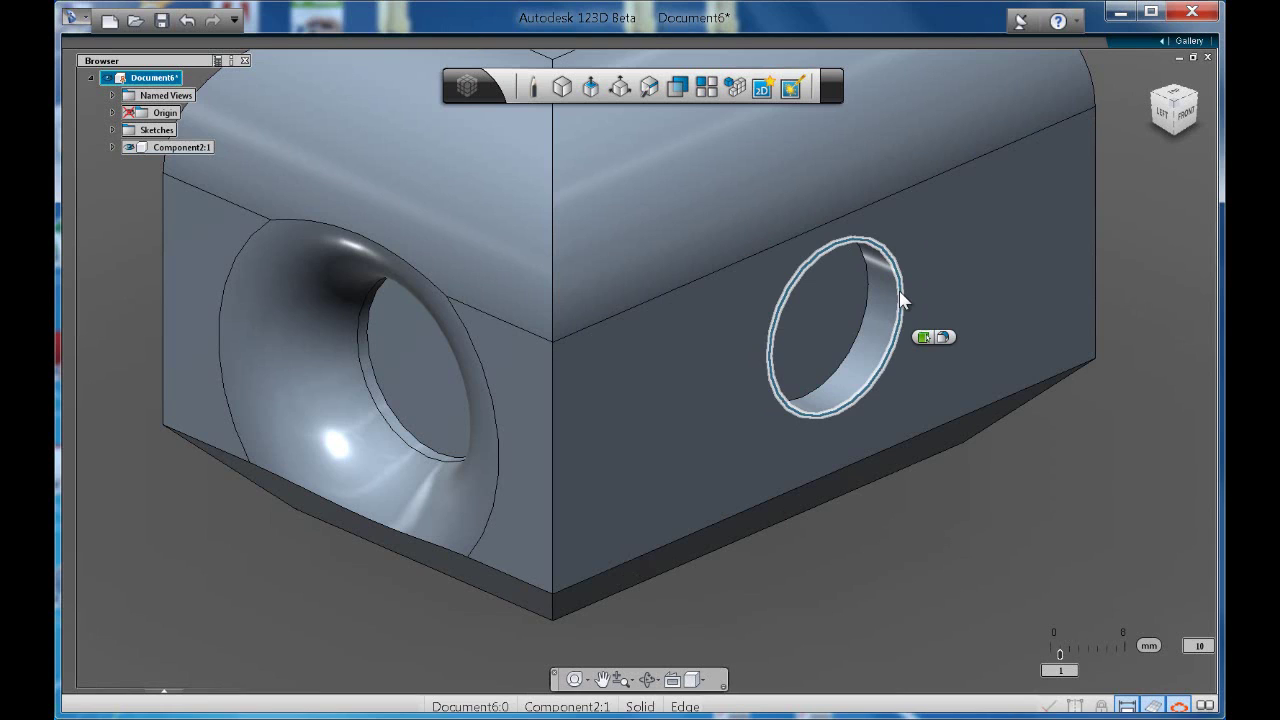
pyautogui.click(942, 337)
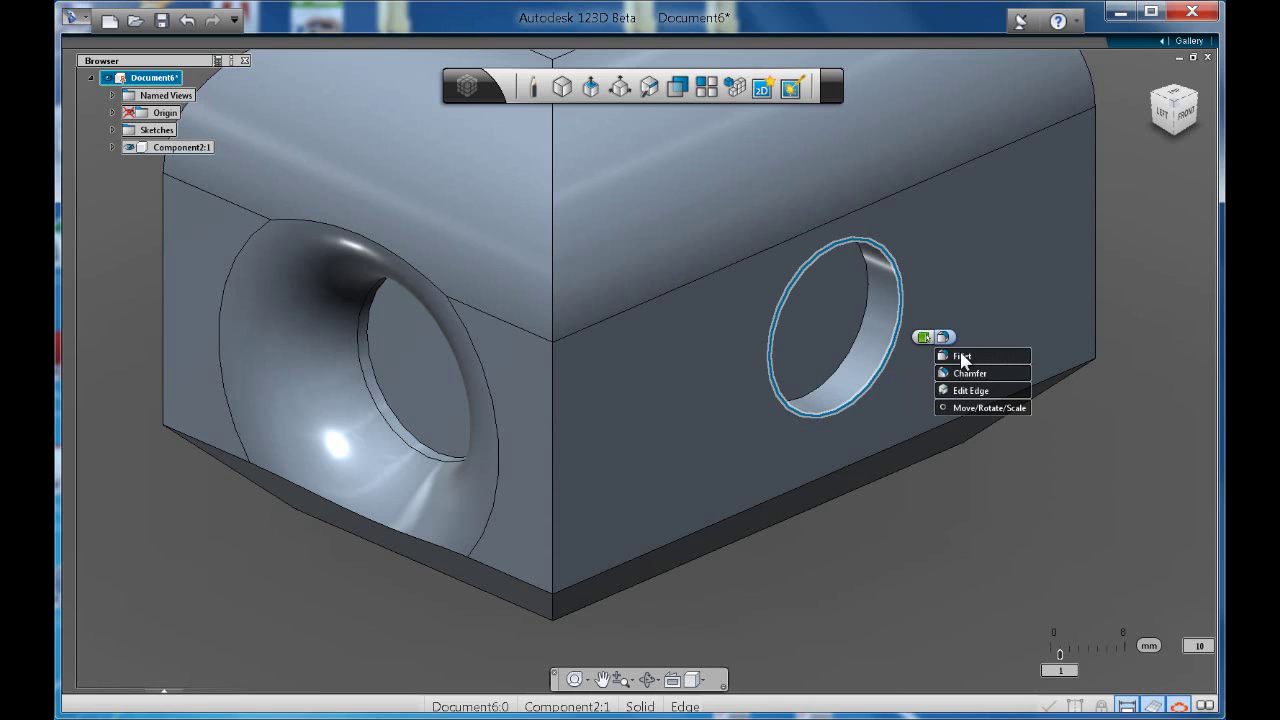
pyautogui.click(961, 357)
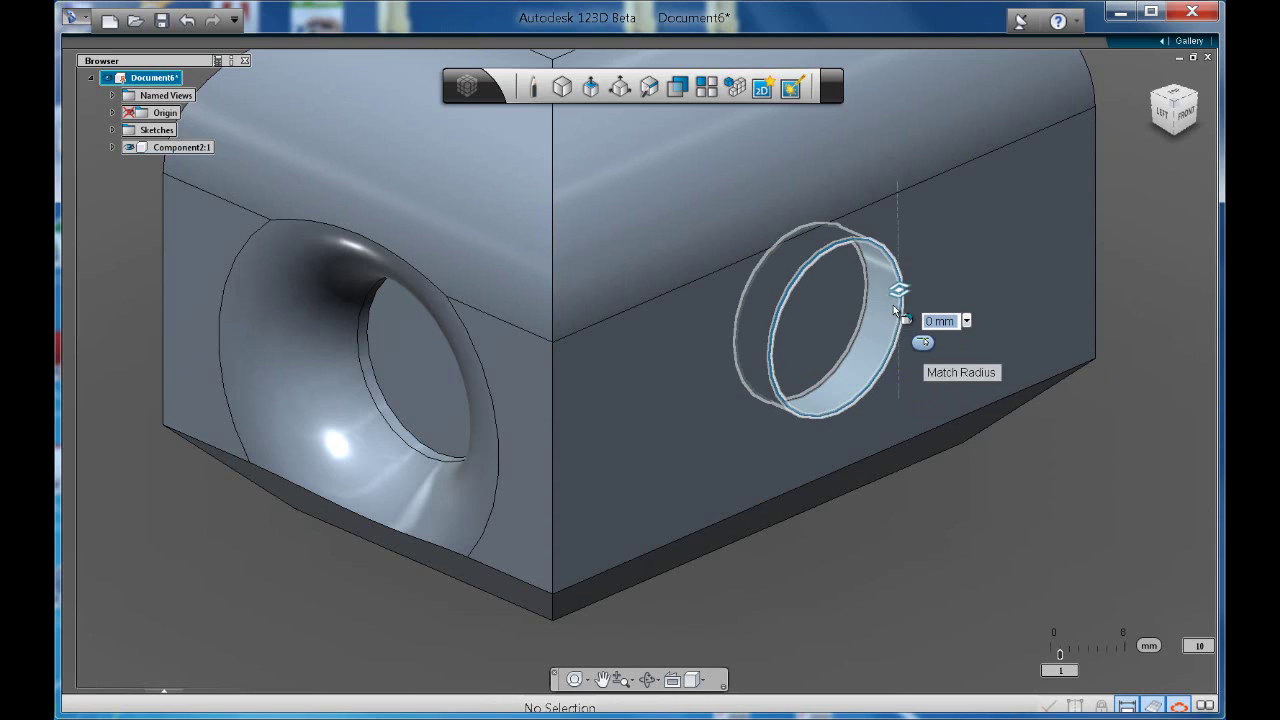
pyautogui.moveTo(899, 292); pyautogui.dragTo(897, 278)
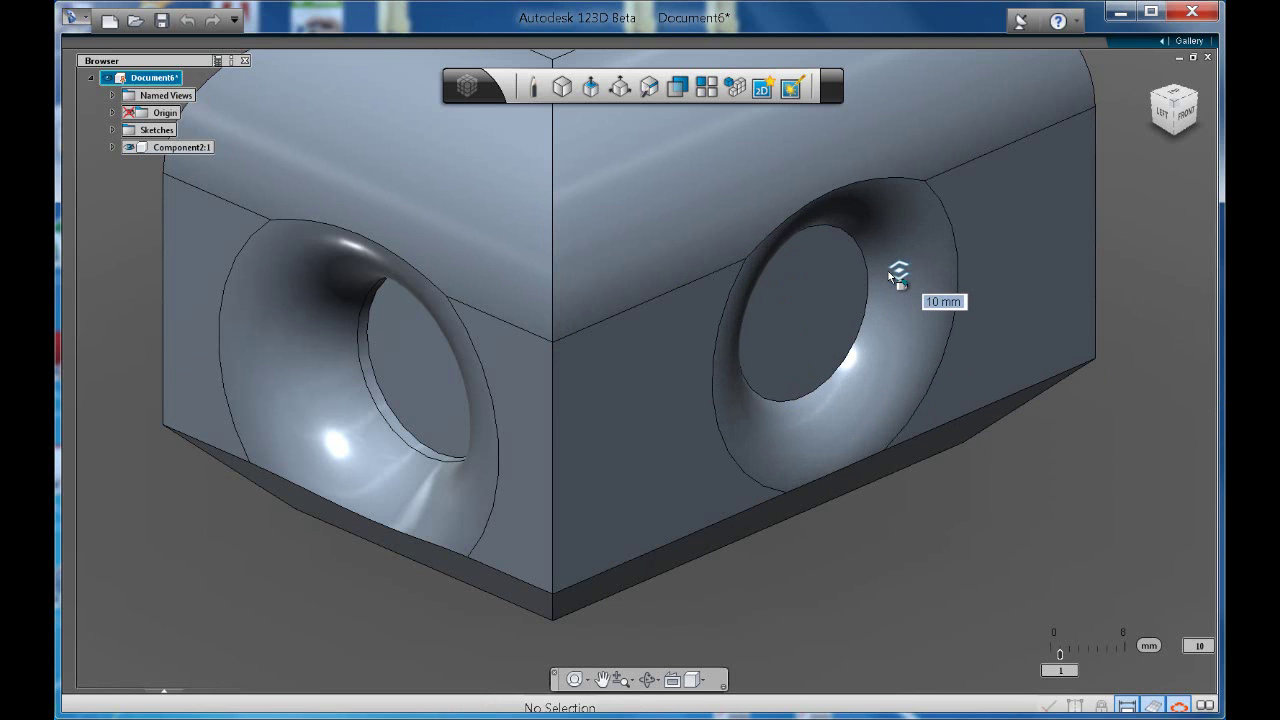
pyautogui.click(1183, 160)
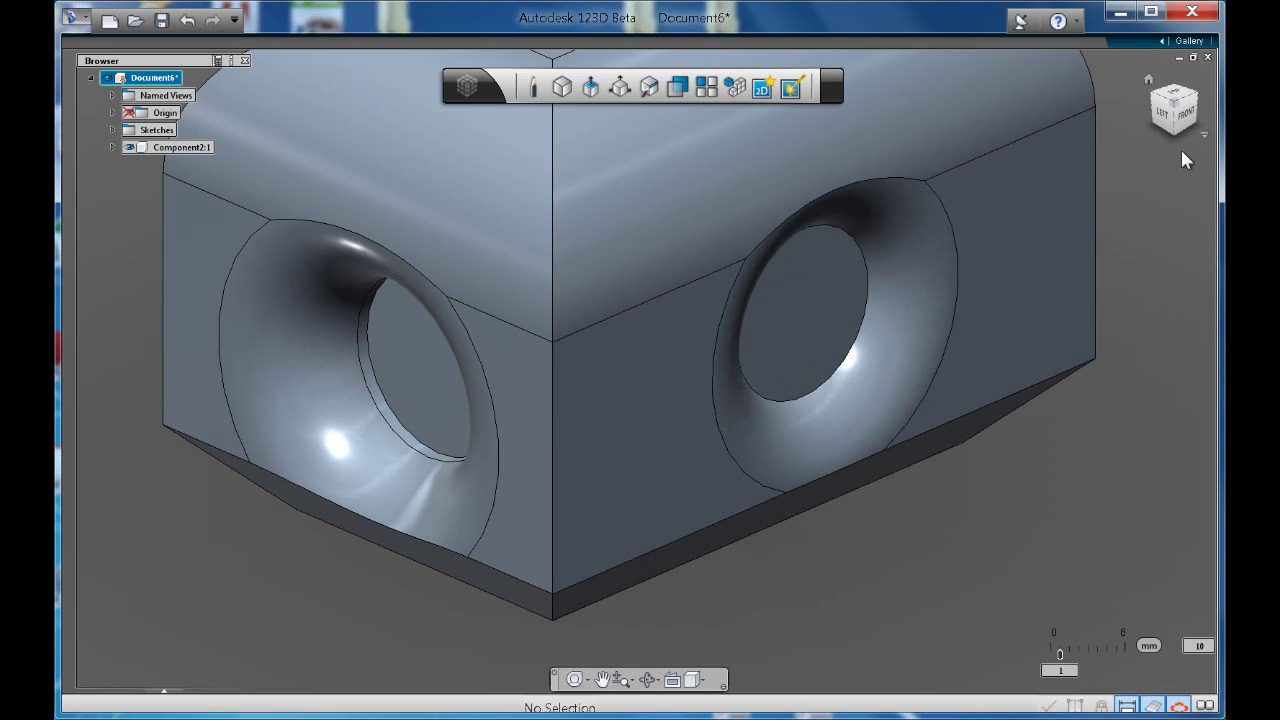
# Zoom out, pan the block to the centre and zoom back in to inspect both recesses.
pyautogui.scroll(-8, 851, 150)
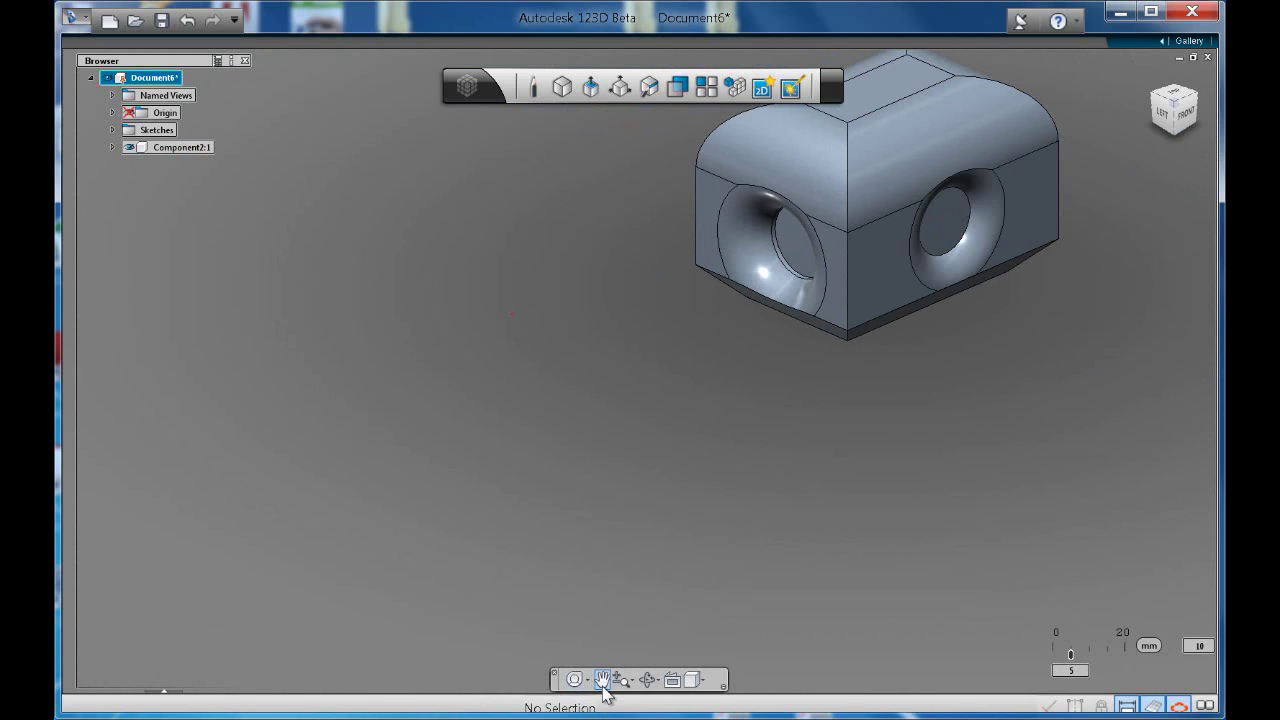
pyautogui.moveTo(829, 349); pyautogui.dragTo(670, 501, button='middle')
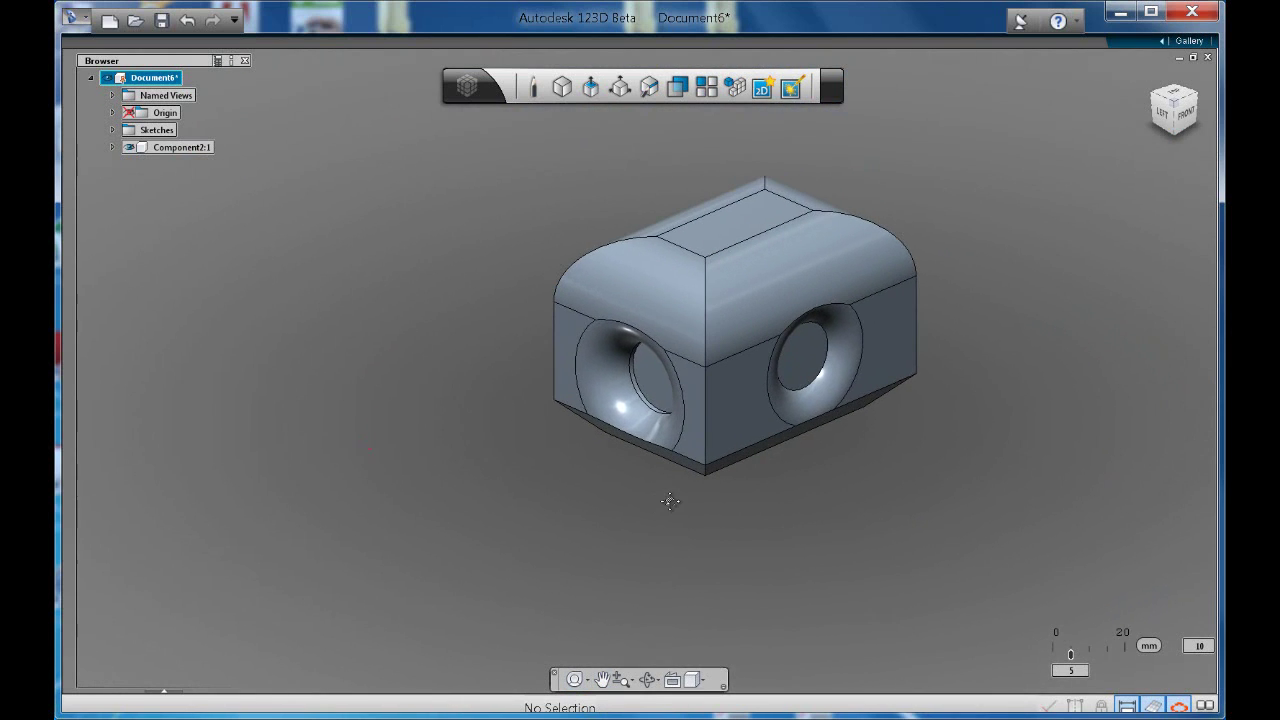
pyautogui.scroll(3, 740, 247)
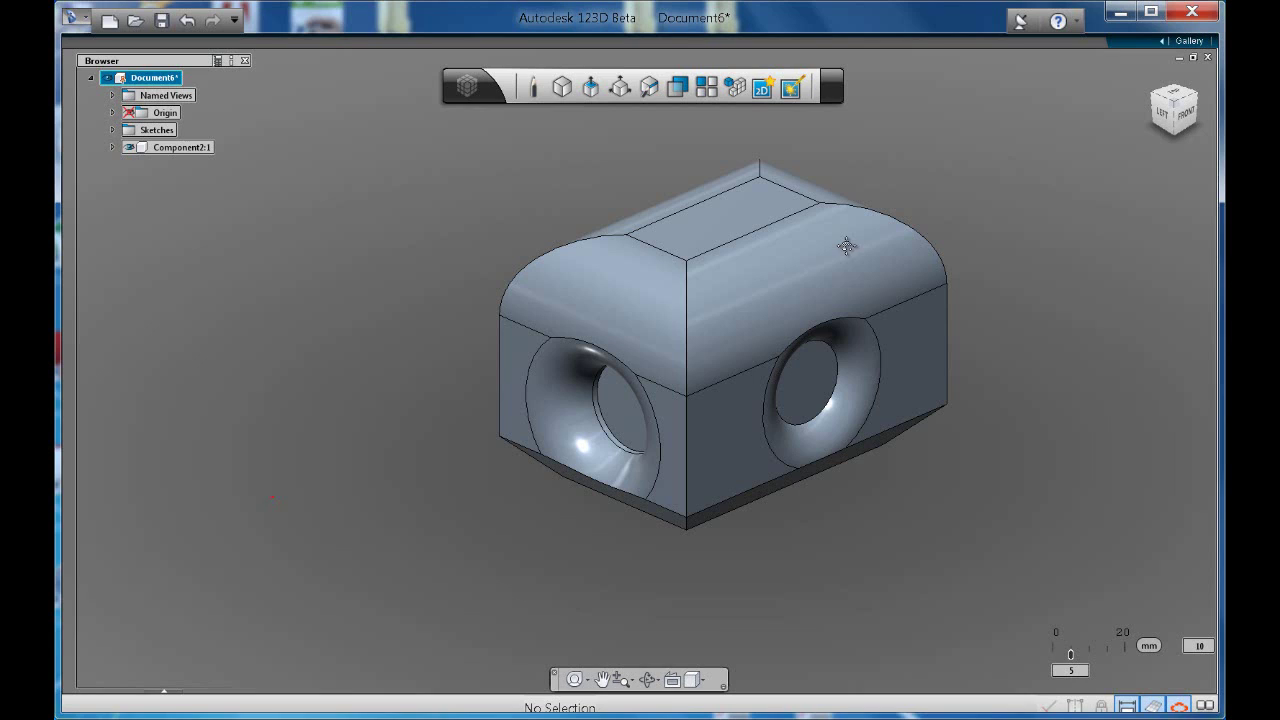